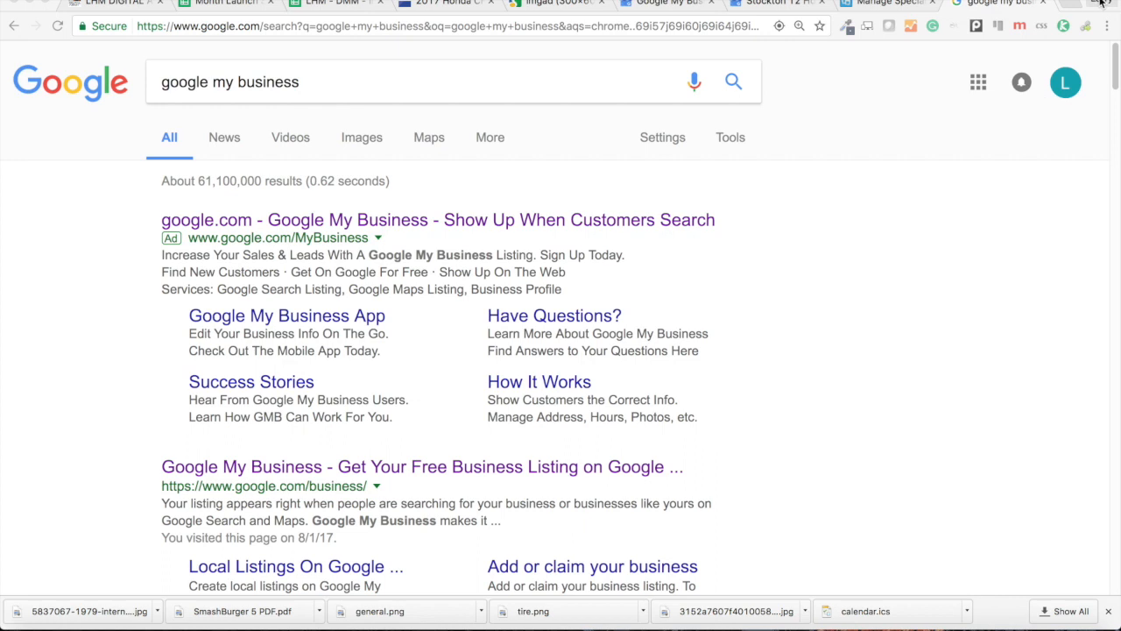
Check the active browser profile, and sign in to Google My Business from its organic search result
click(1104, 3)
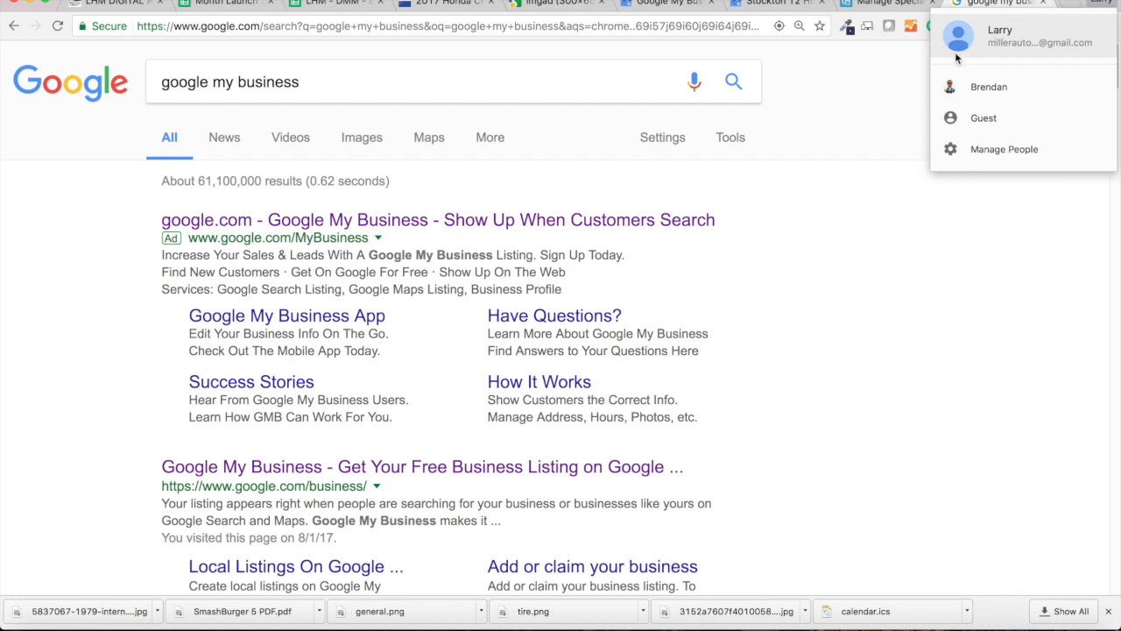
click(887, 78)
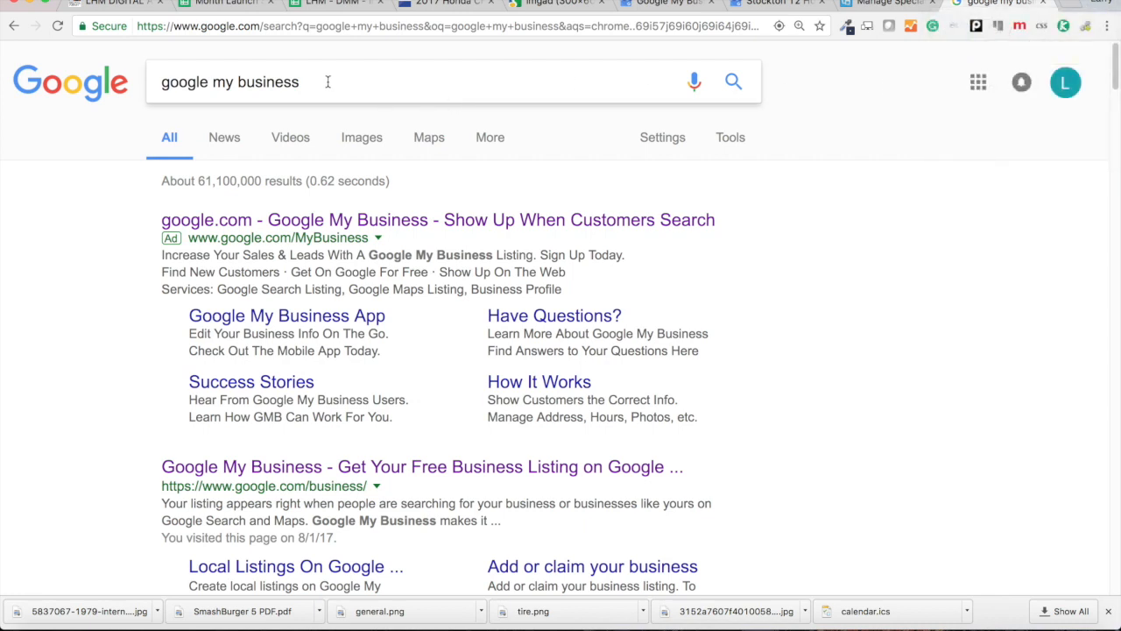
scroll(417, 364, down, 2)
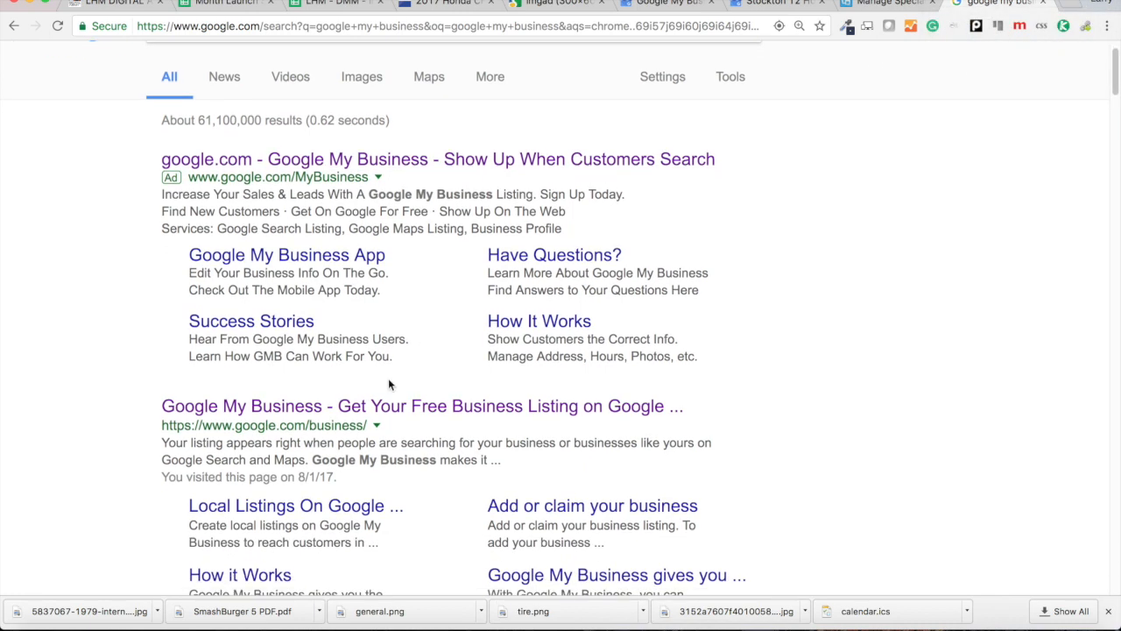
click(357, 409)
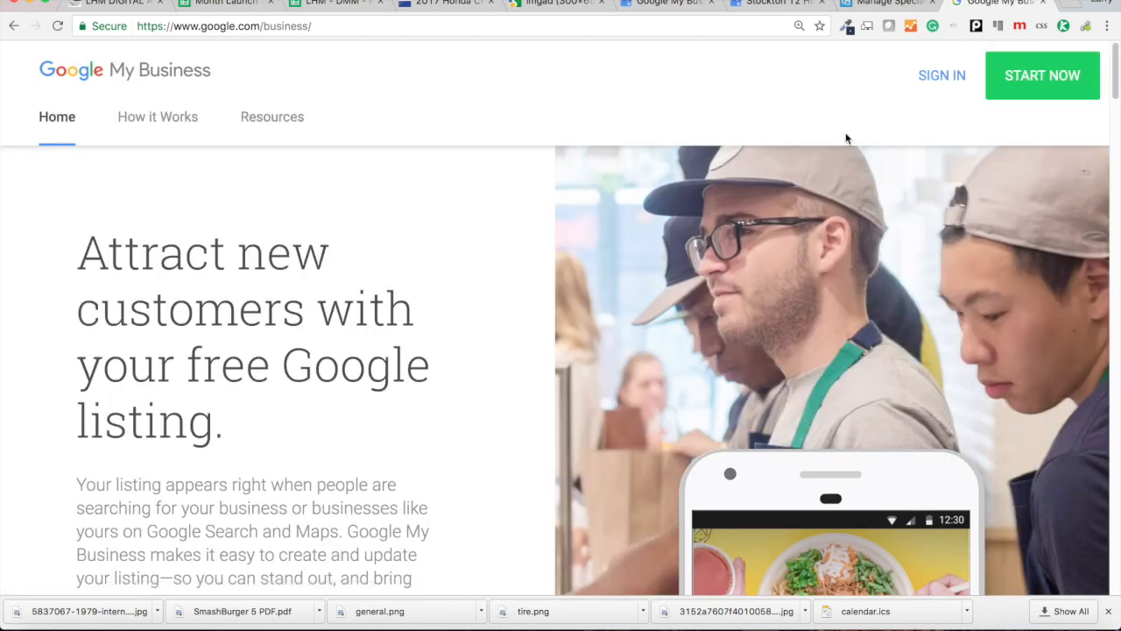
click(925, 81)
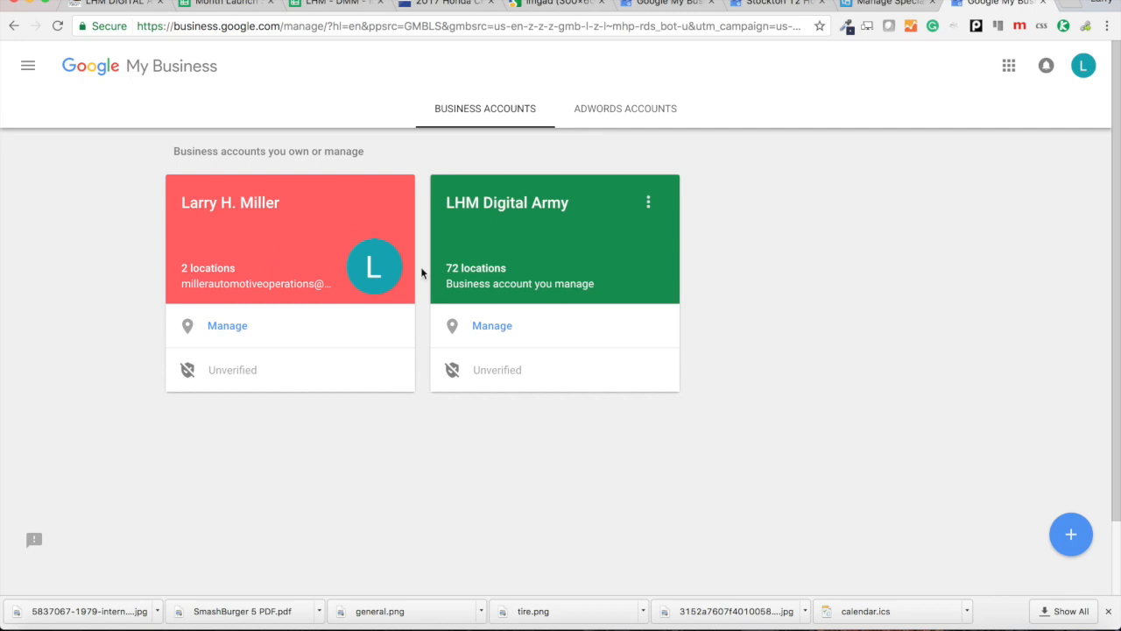
Open the LHM Digital Army business account and browse its list of locations
click(515, 233)
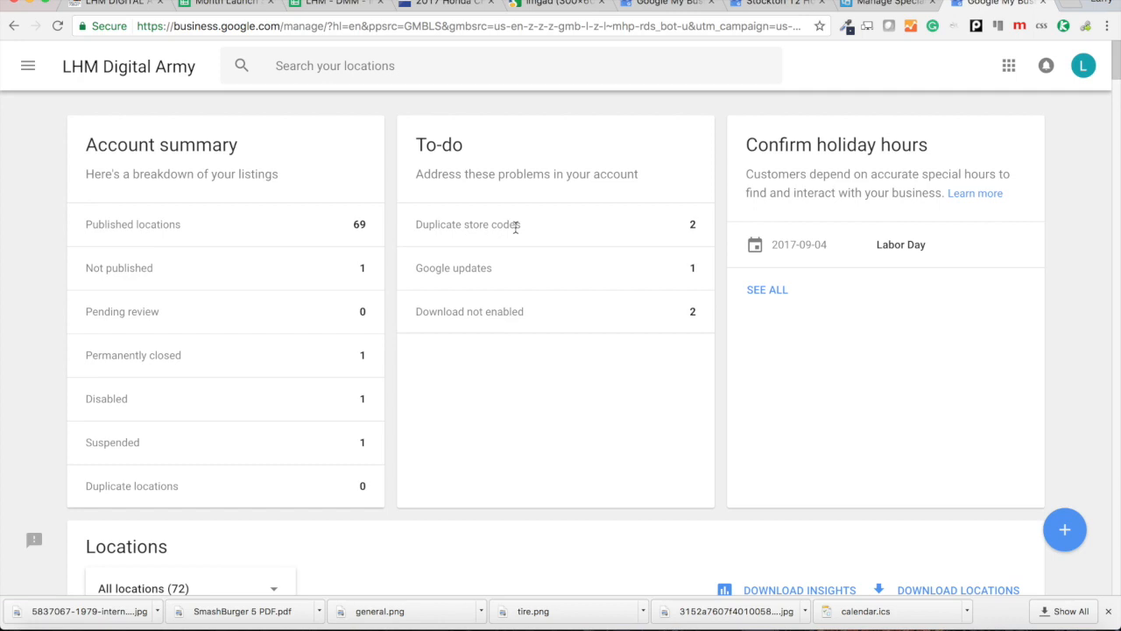
scroll(1035, 447, down, 3)
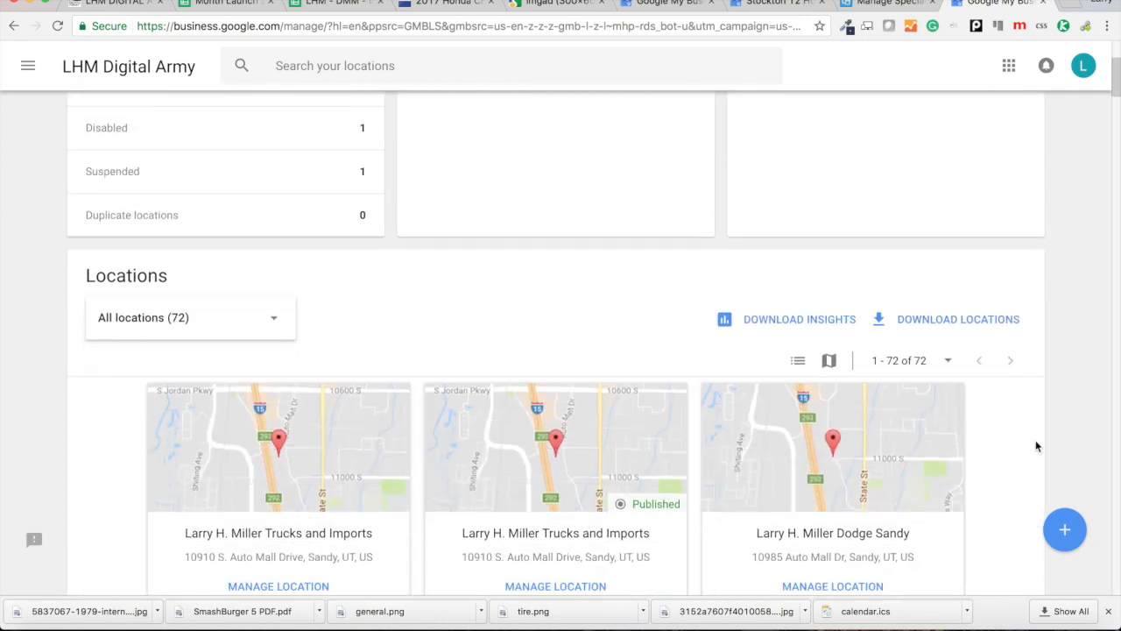
scroll(1035, 447, down, 5)
scroll(1035, 447, down, 10)
scroll(1035, 447, down, 7)
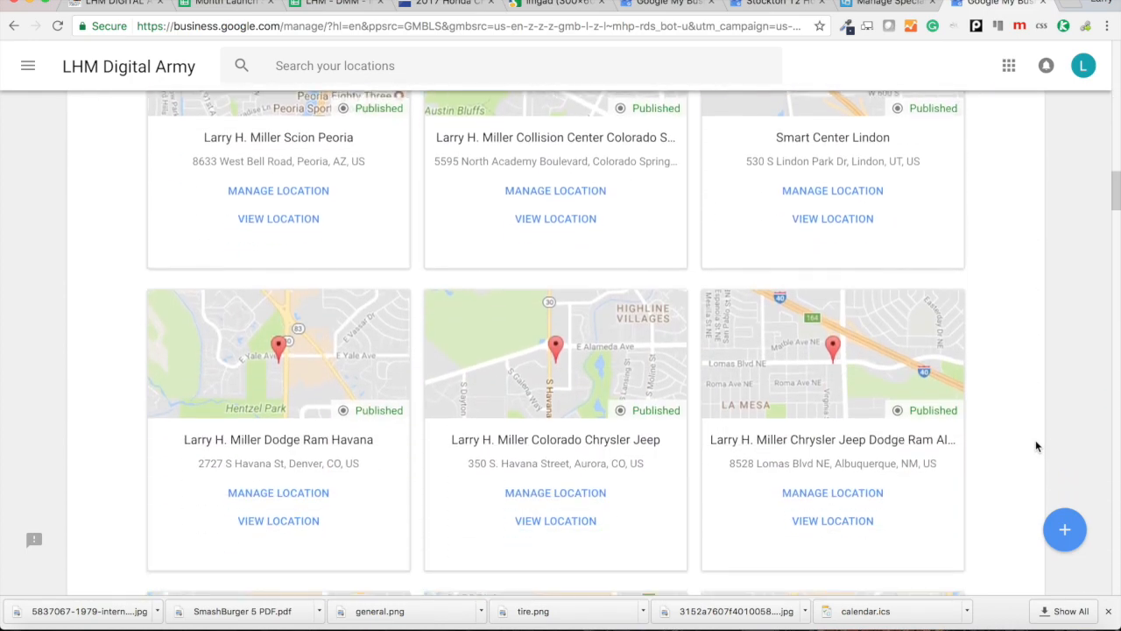
Find "honda" on the page and open the Larry H. Miller Honda location in Murray, UT for management
key(super+f)
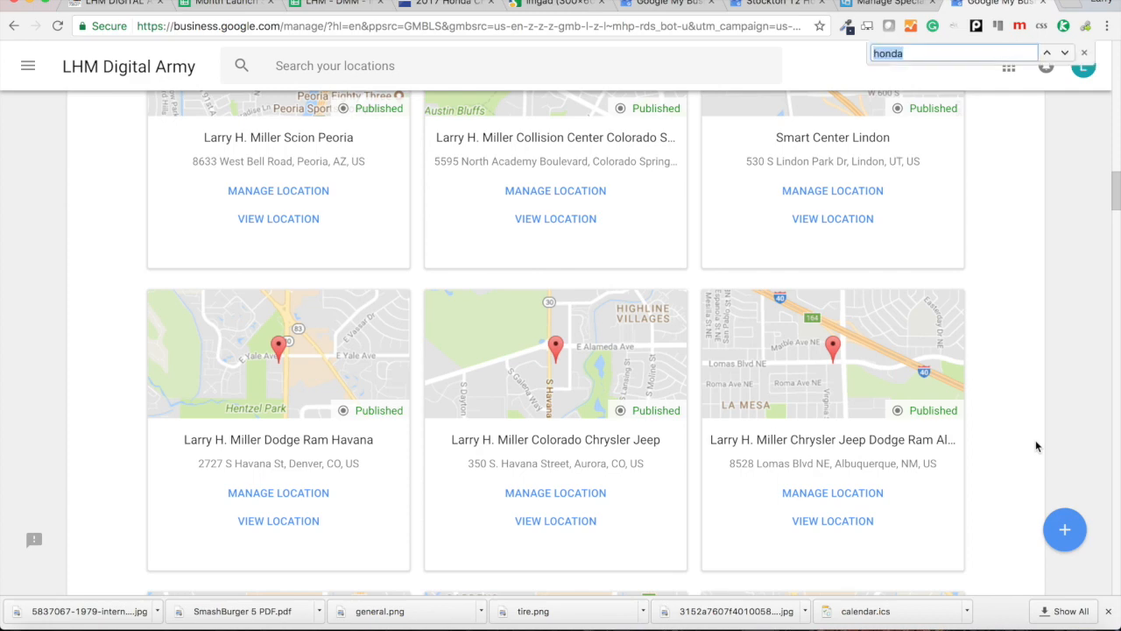
text(honda)
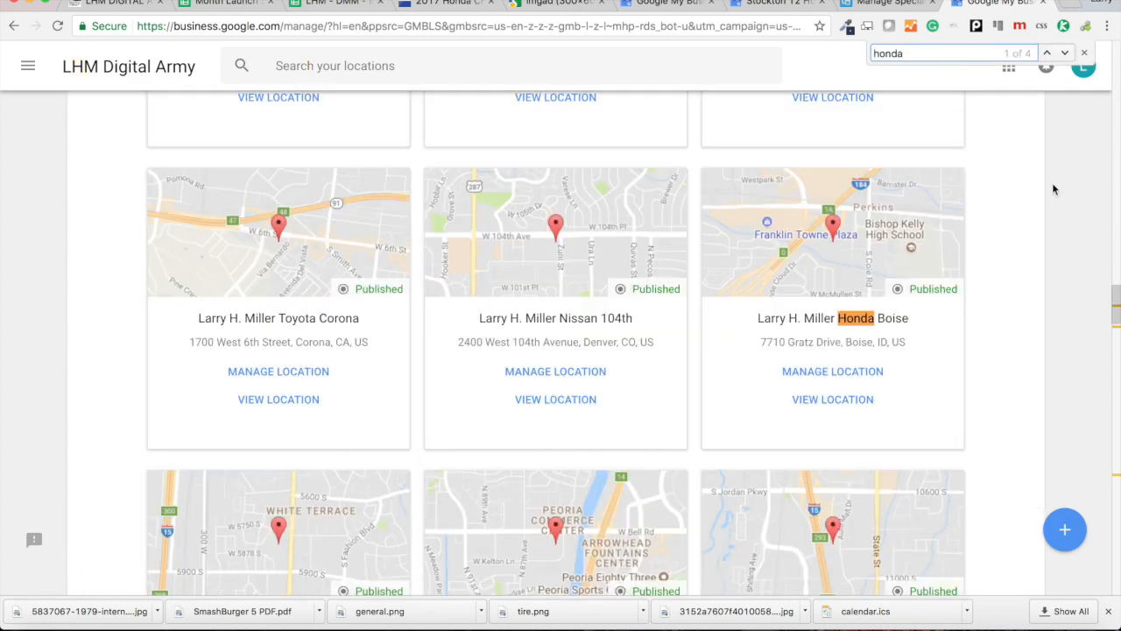
click(1065, 55)
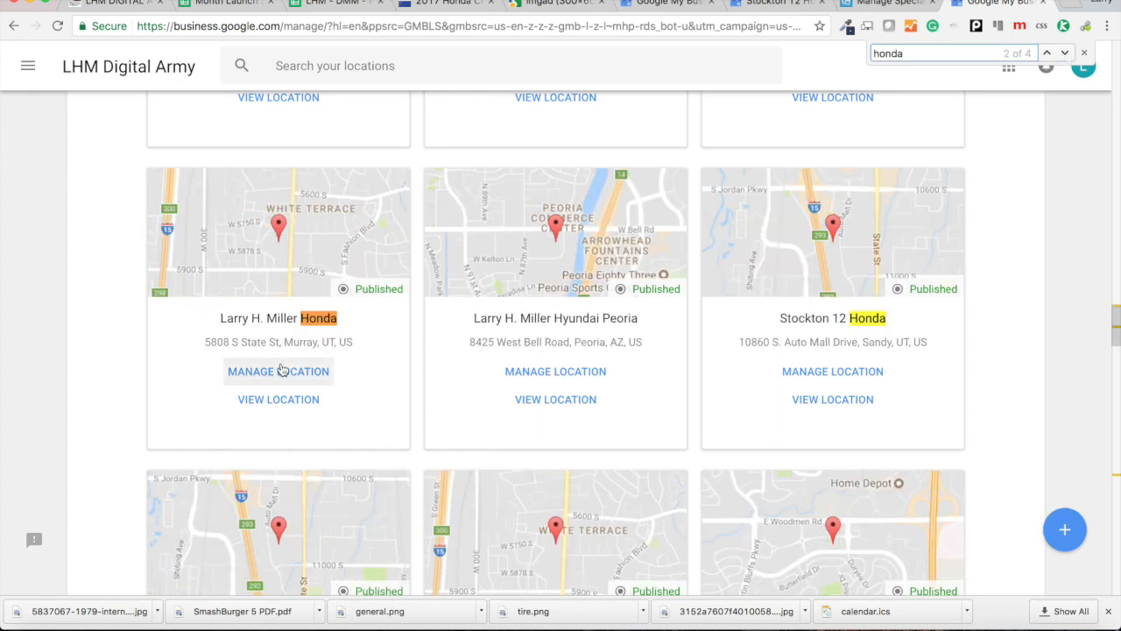
click(254, 372)
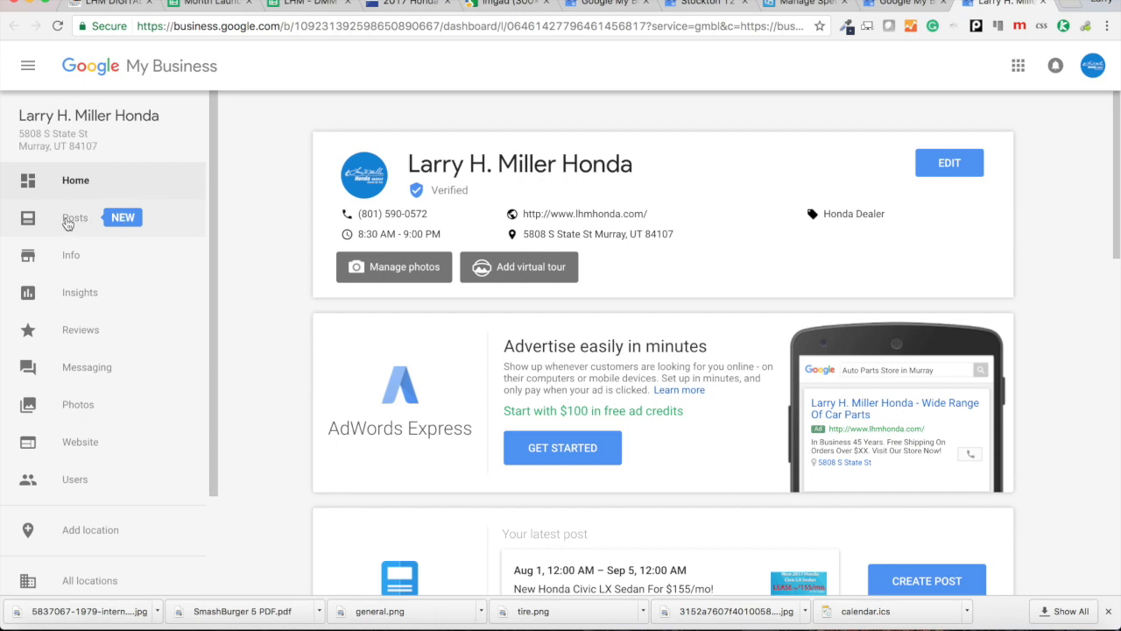
Start a new post for the location and choose Civic.png from the 8.17 folder under HON's GMB documents as its photo
click(68, 225)
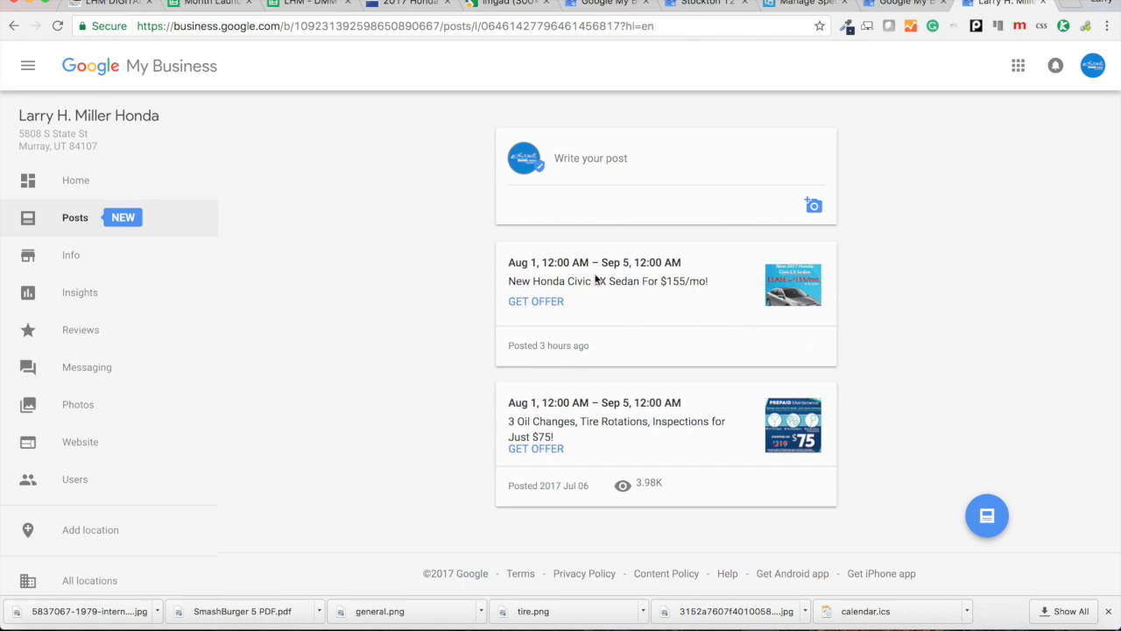
click(603, 157)
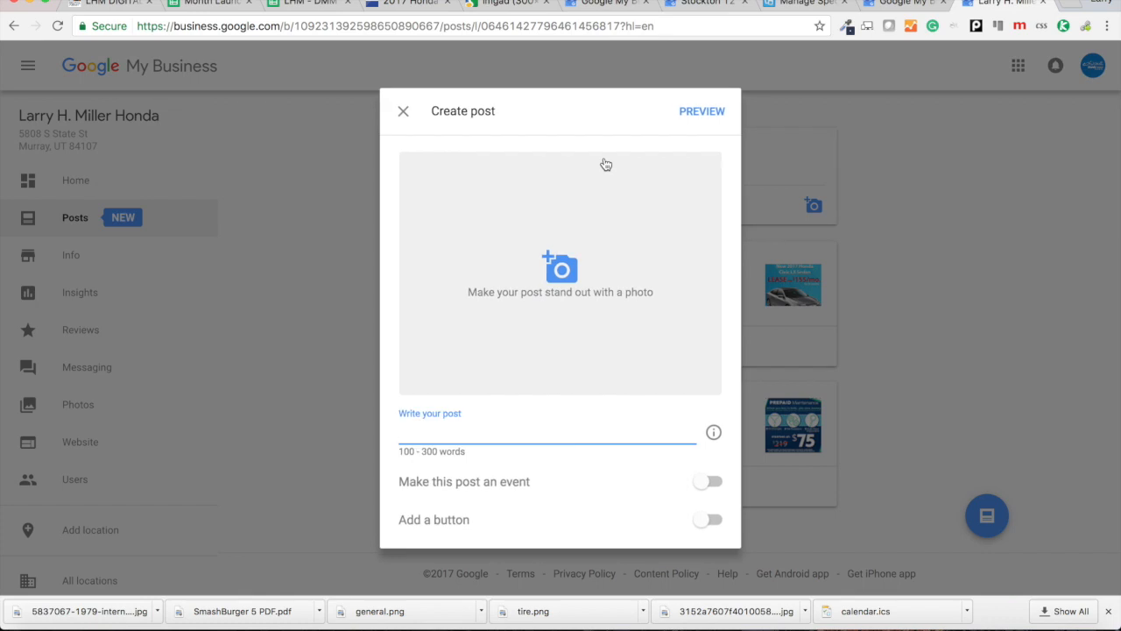
click(561, 270)
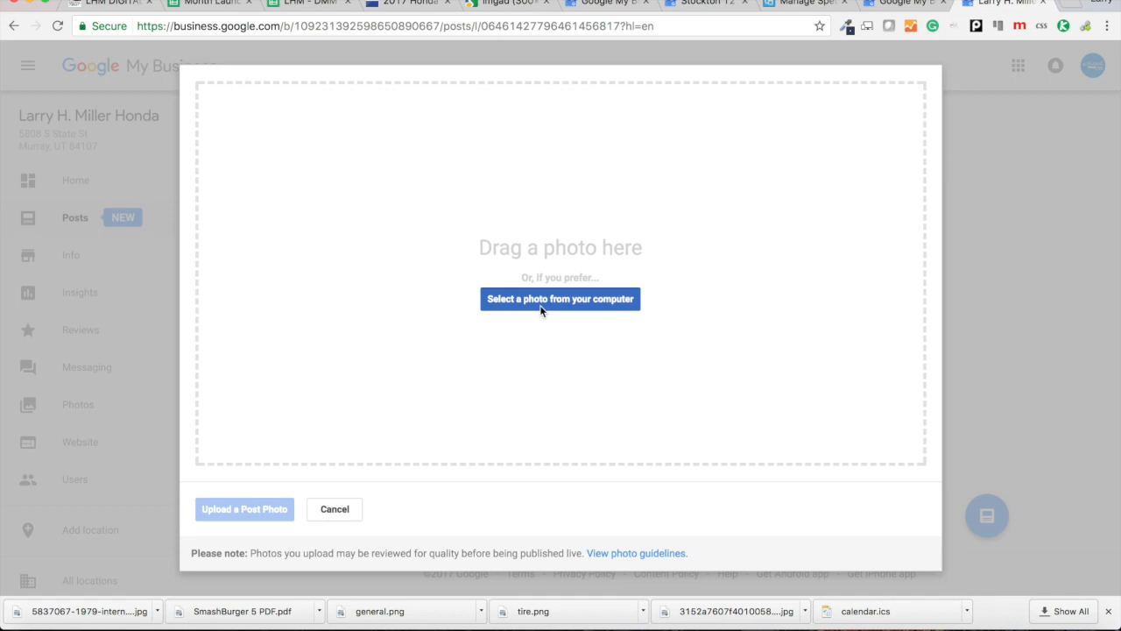
click(541, 300)
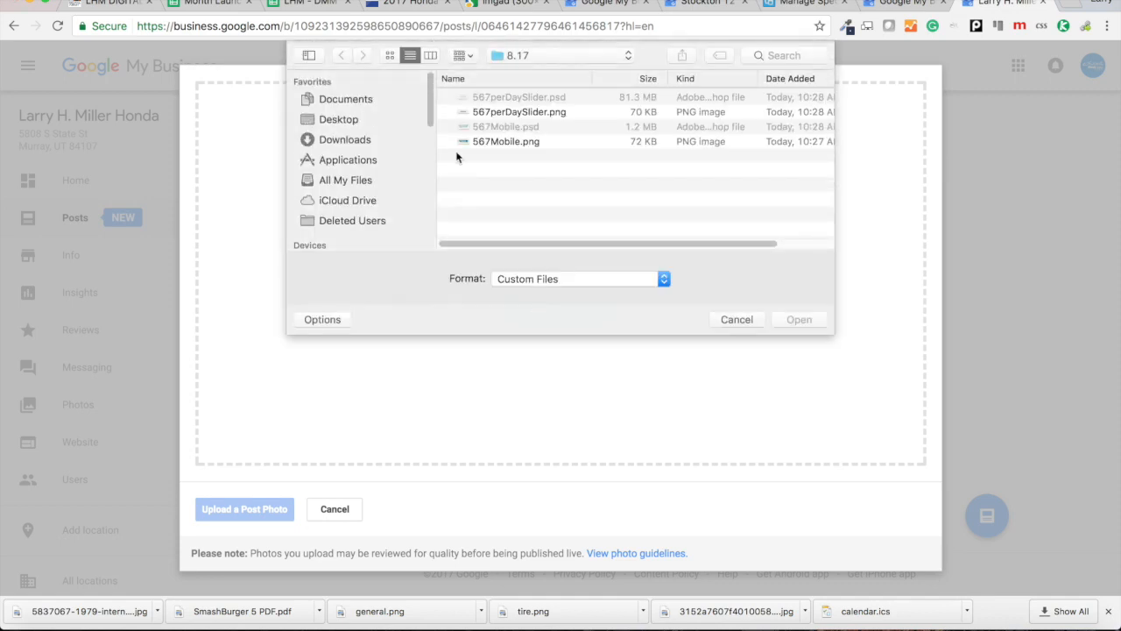
click(359, 100)
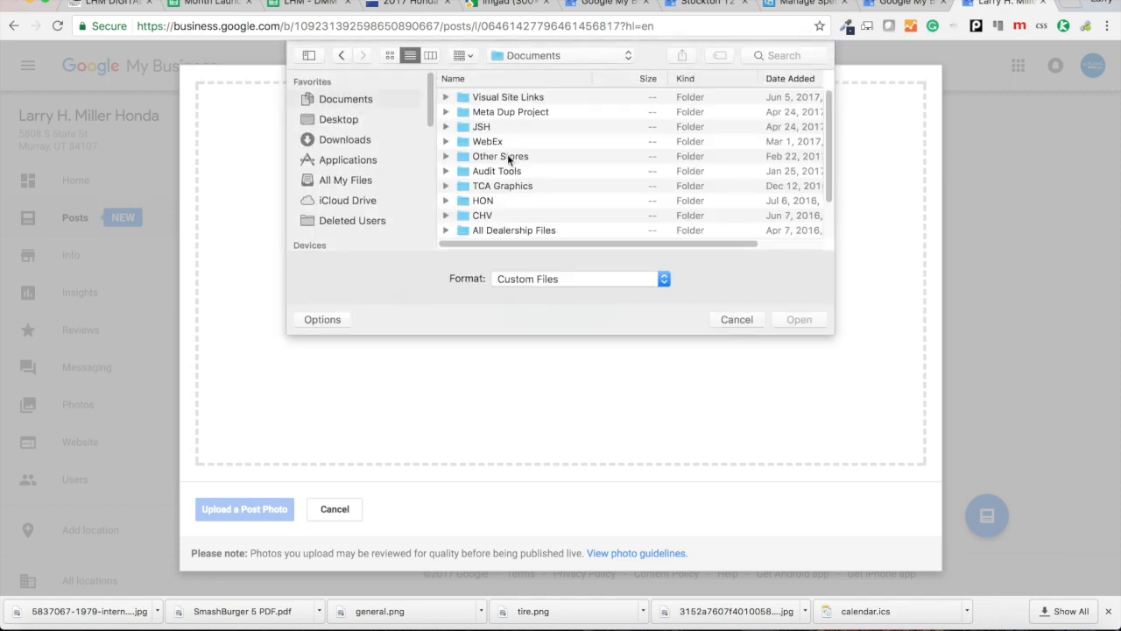
double_click(484, 201)
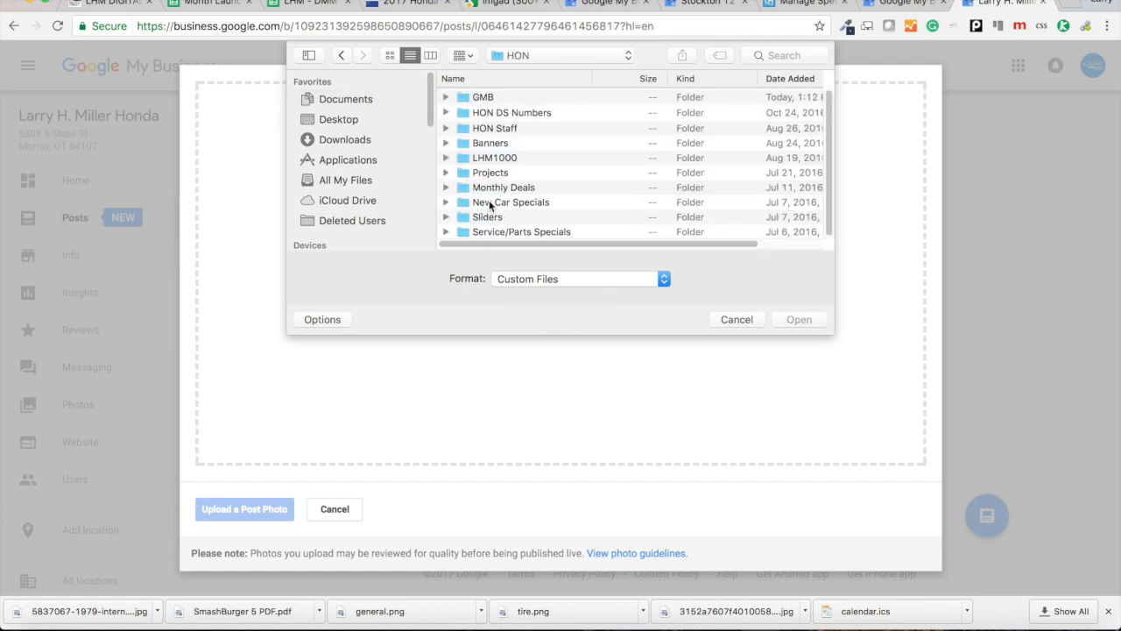
double_click(492, 98)
click(491, 98)
double_click(491, 98)
click(487, 112)
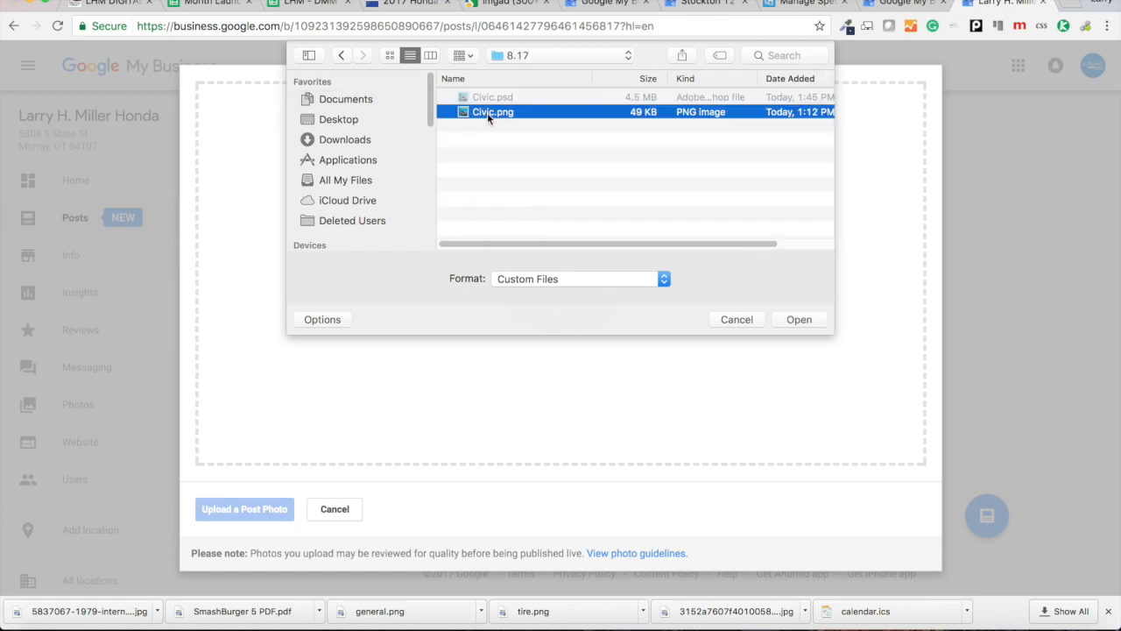
double_click(487, 112)
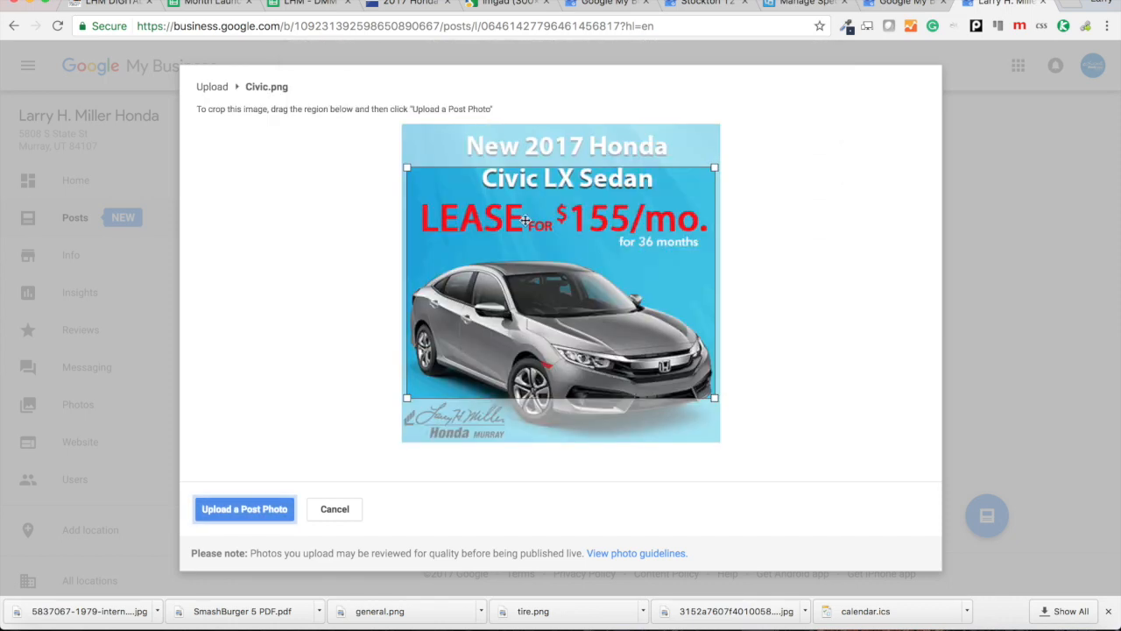
Shift the crop region up to include the full "New 2017 Honda Civic LX Sedan" headline and upload the post photo
drag(544, 276, 554, 306)
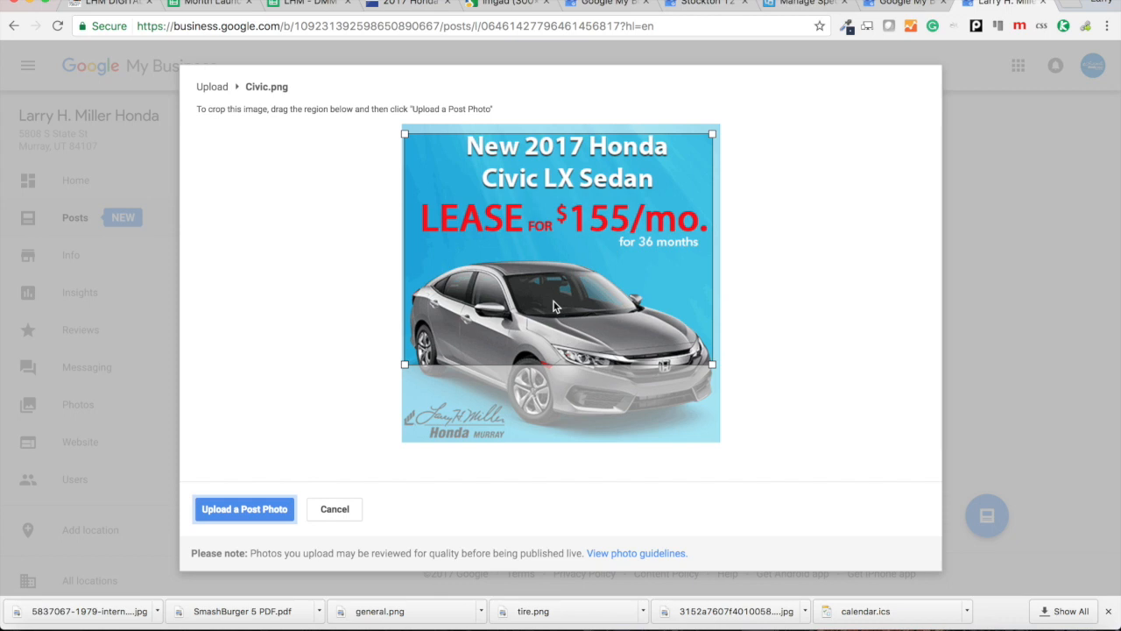
drag(553, 302, 555, 306)
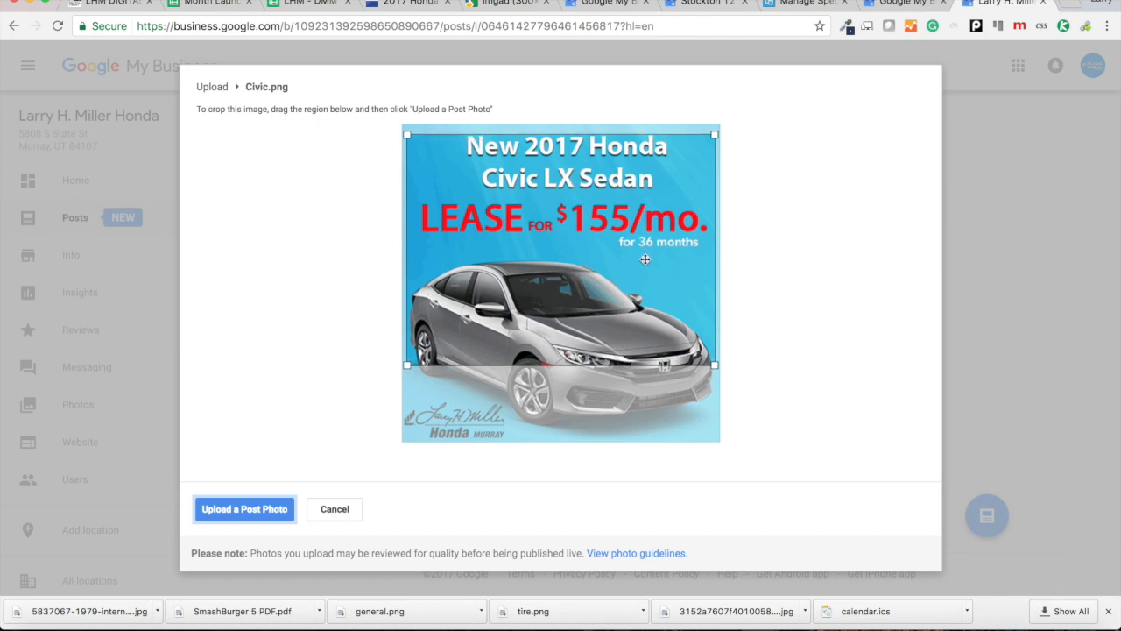
mouse_move(644, 280)
mouse_down()
mouse_move(642, 313)
mouse_move(642, 277)
mouse_up()
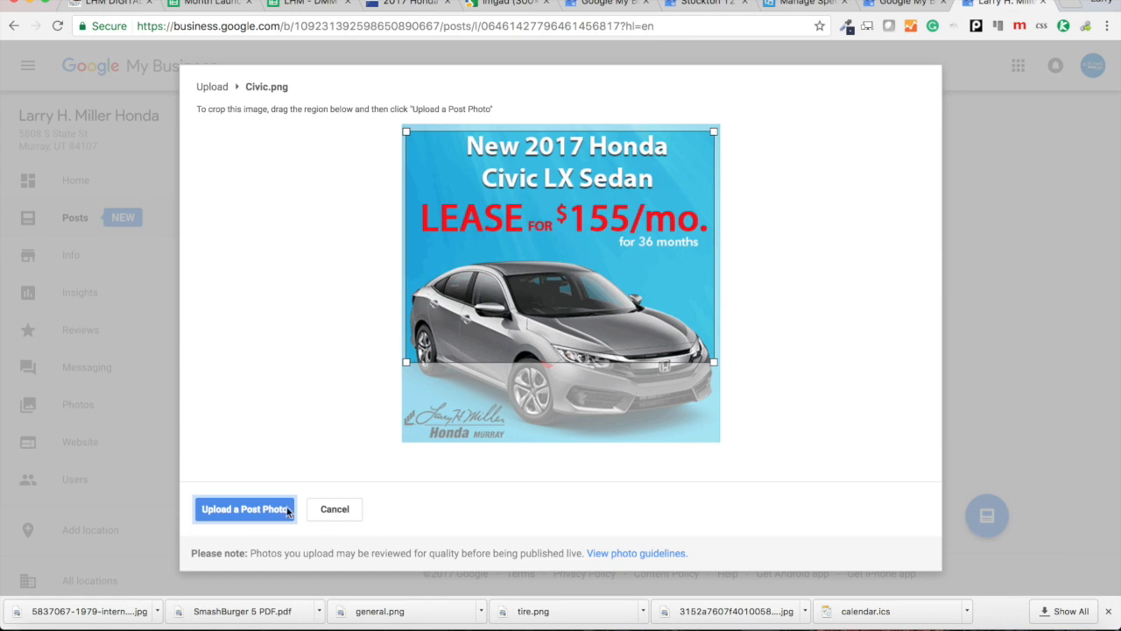
click(244, 511)
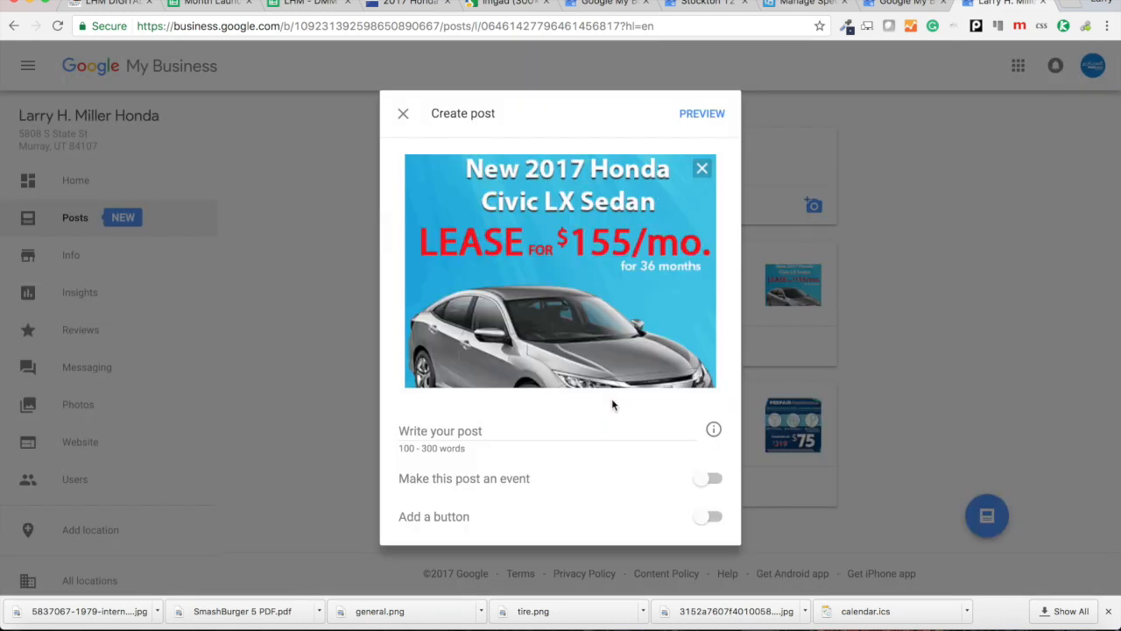
Make the post an event titled "Lease a New Honda Civic For $155/mo for 36 months!"
click(479, 431)
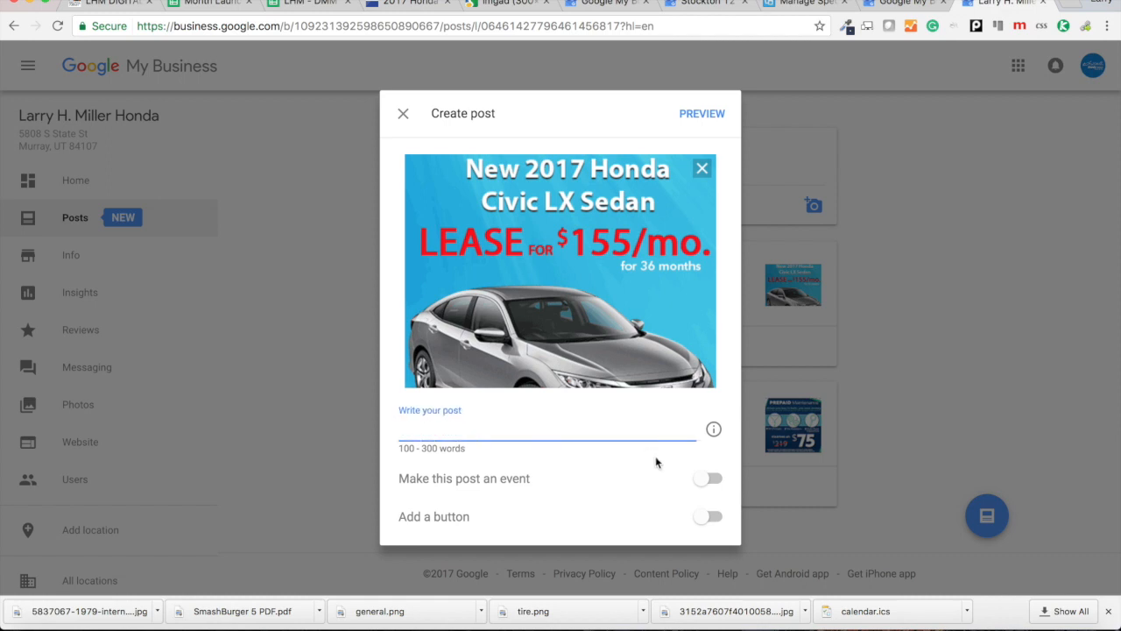
click(710, 480)
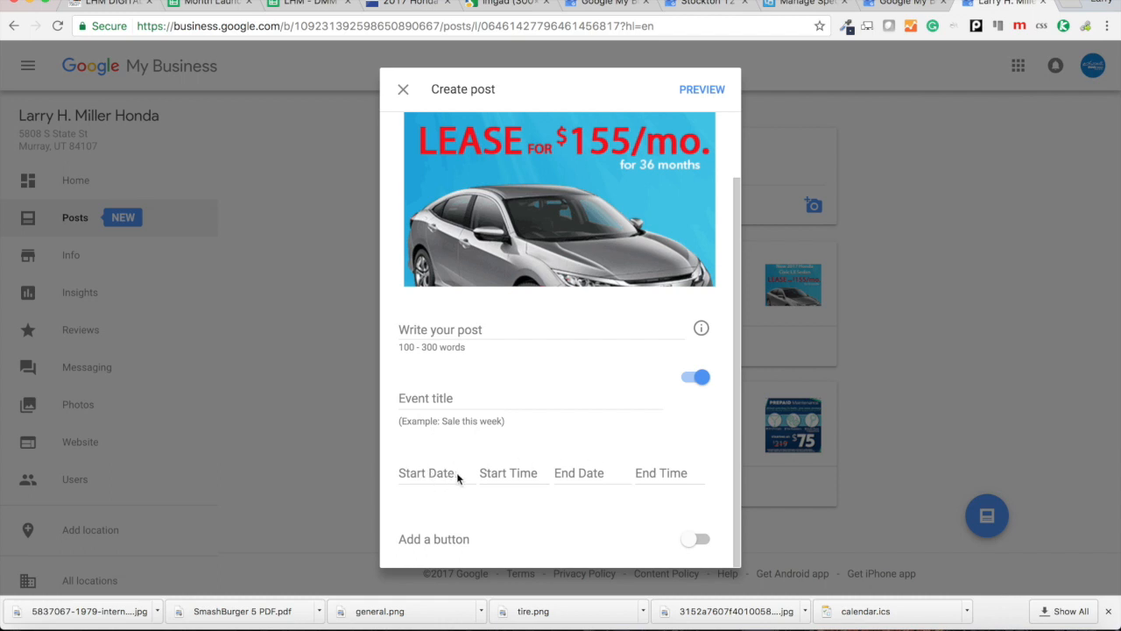
click(457, 340)
click(445, 400)
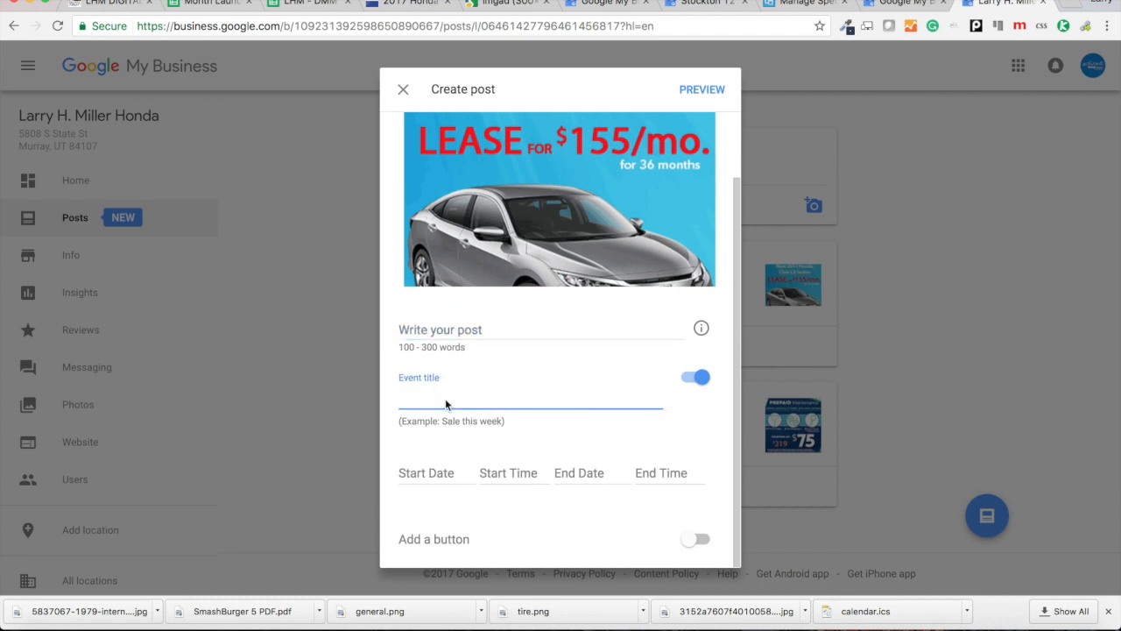
text(Lease)
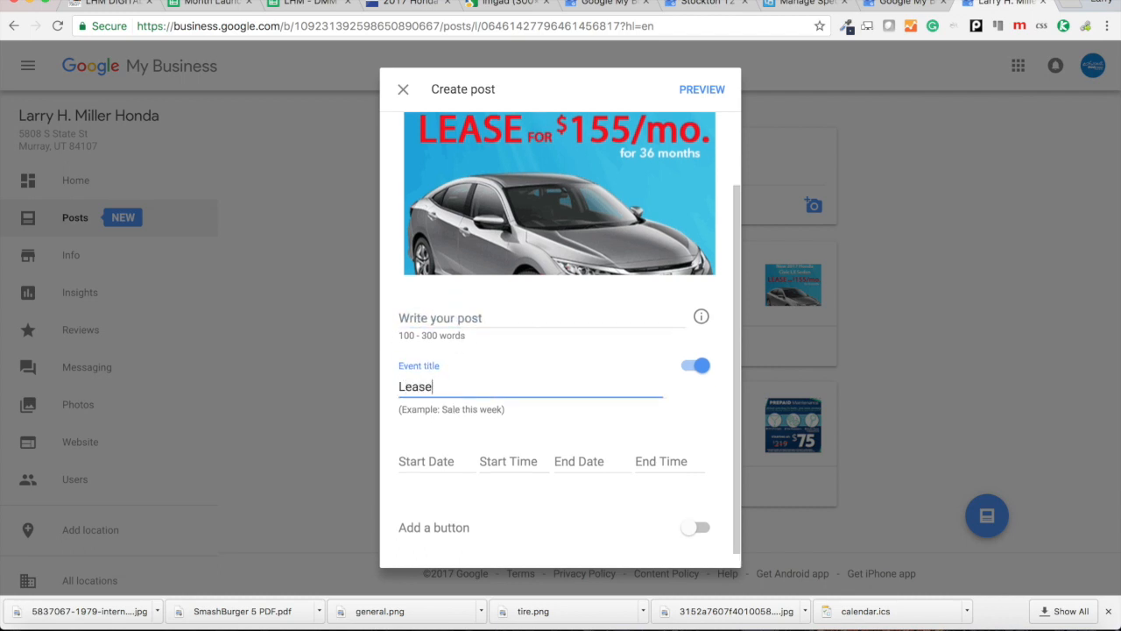
text( a New Honda Civic For $155/mo for 36)
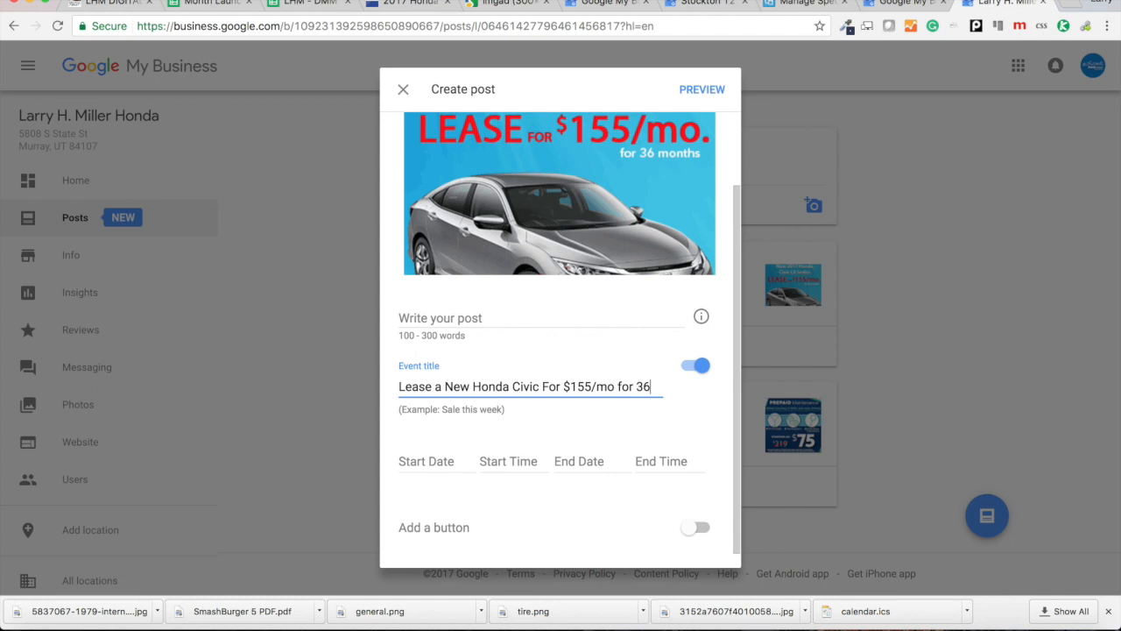
text(months)
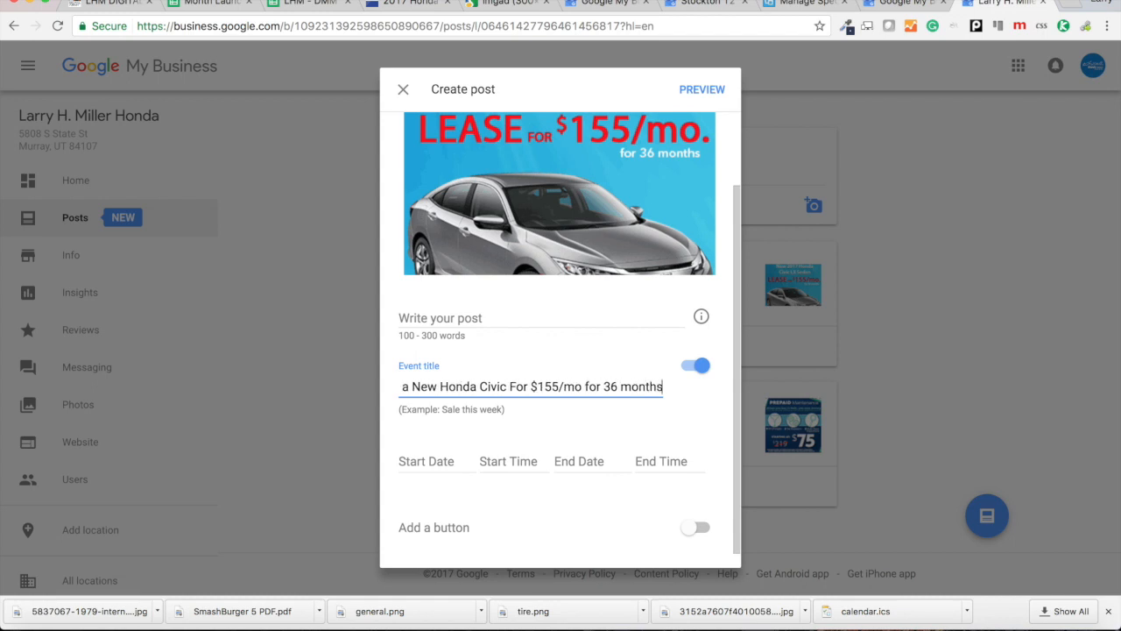
text(!)
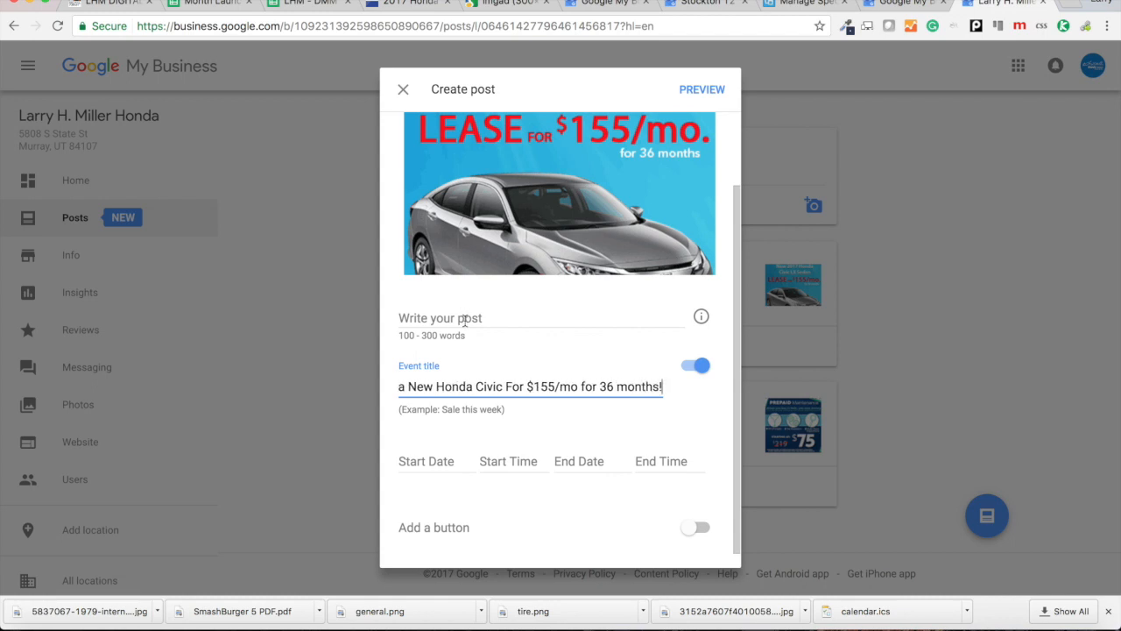
Copy the event title into the post text and change its ending to "at Larry H. Miller Honda In Murray, Utah!"
click(464, 320)
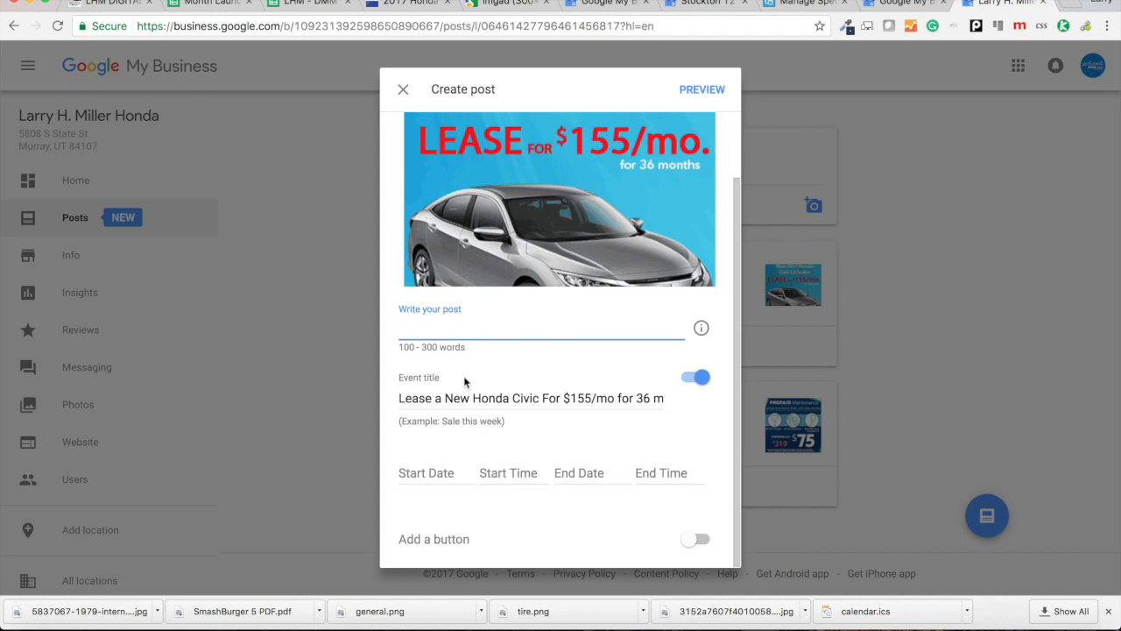
triple_click(466, 397)
key(ctrl+c)
click(481, 326)
key(ctrl+v)
key(BackSpace)
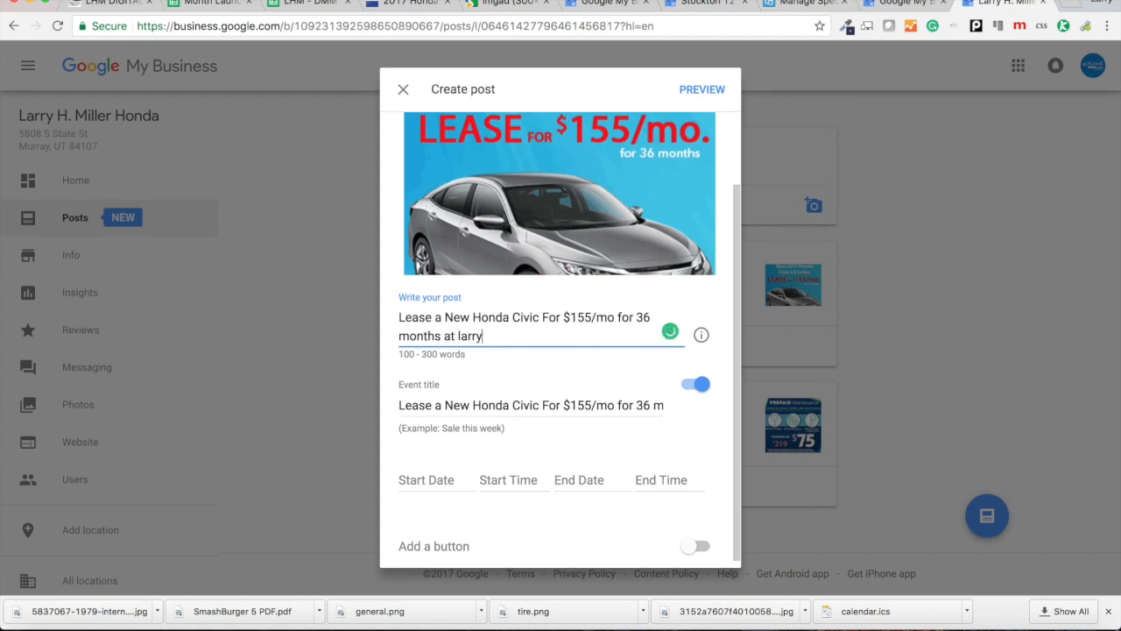
text(at Larry H. Miller Hond)
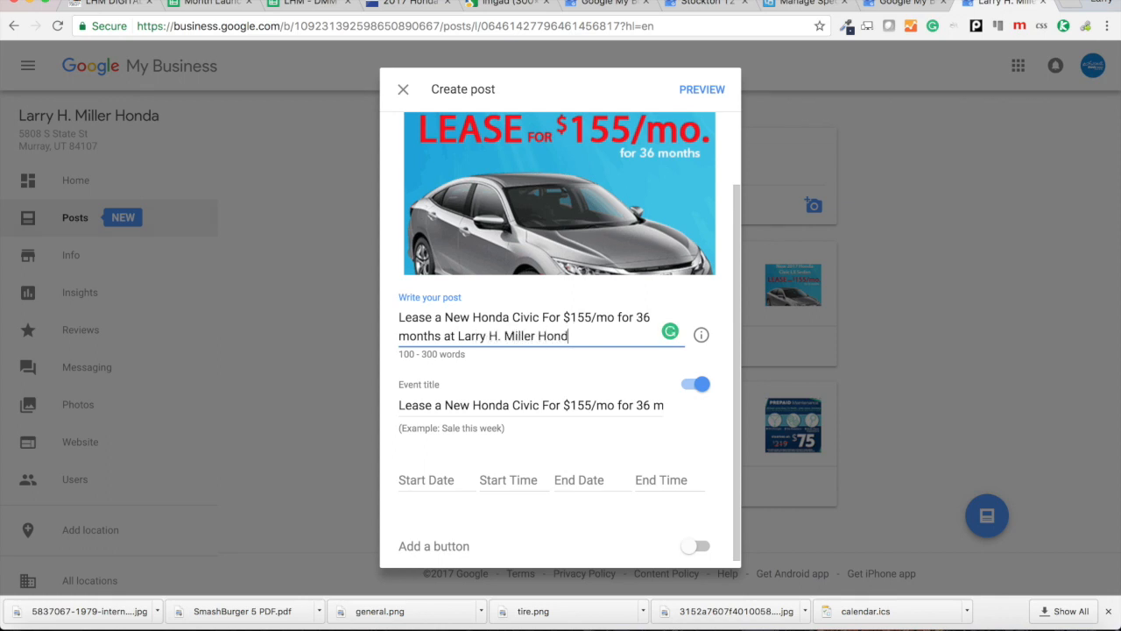
text(a In Murray, Utah!)
Set the event to start on Aug 1, 2017 at 12:00 am
click(426, 480)
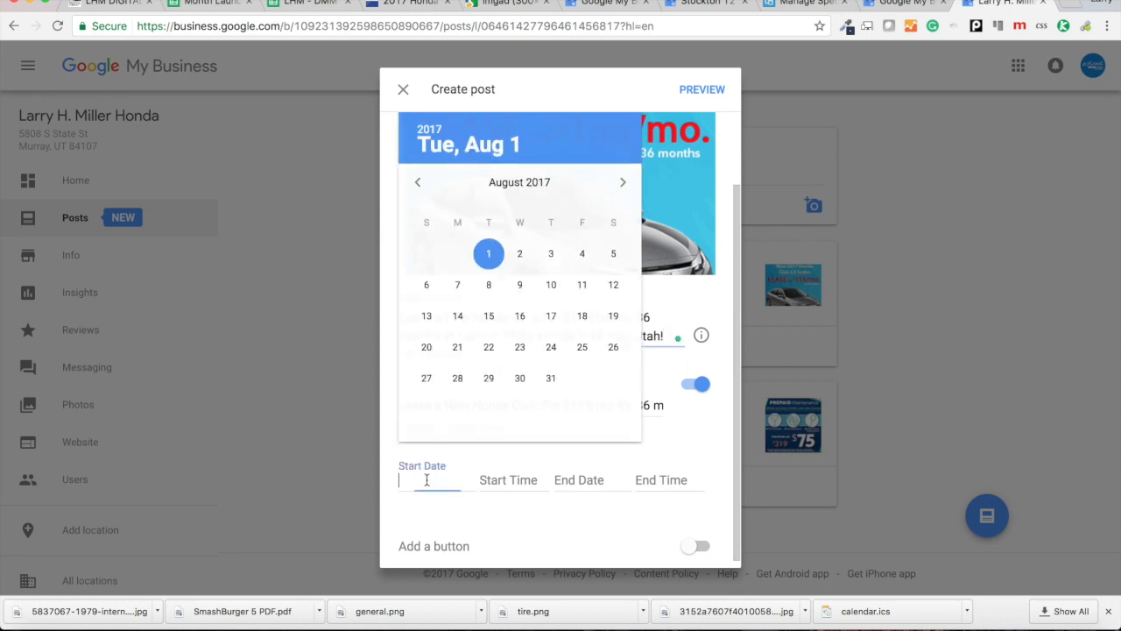
click(489, 254)
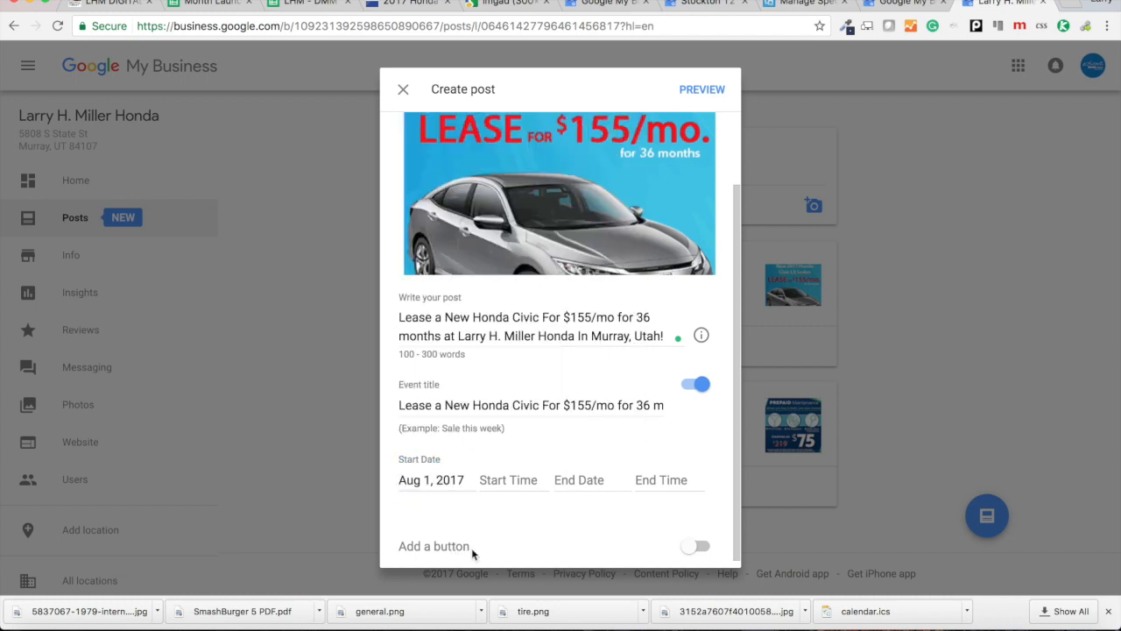
click(507, 478)
click(456, 331)
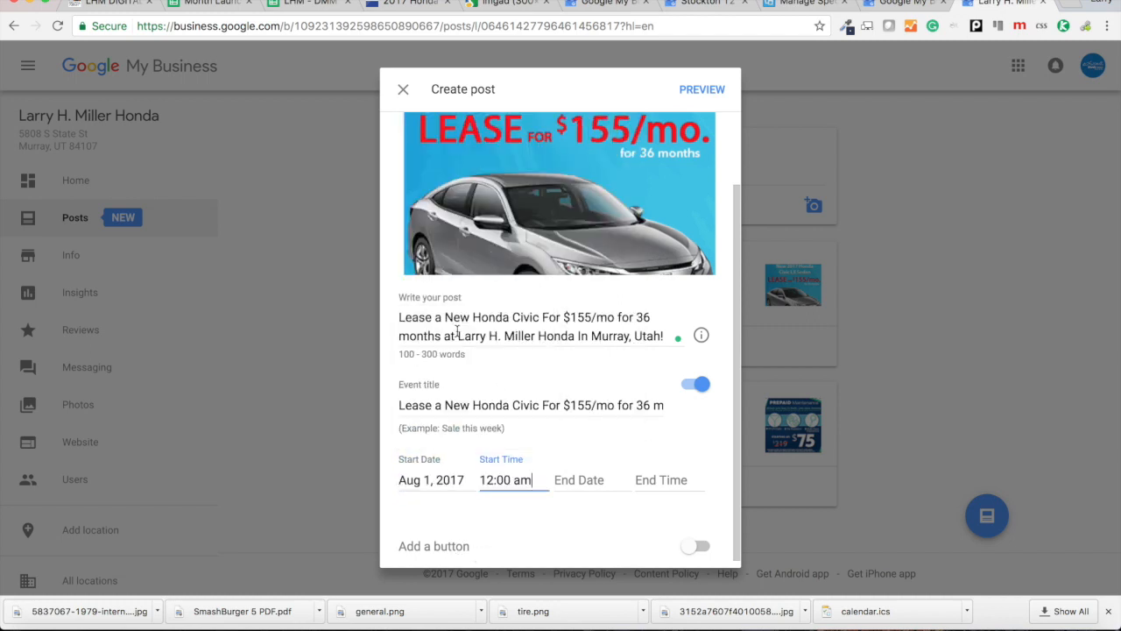
Set the event to end on Sep 3, 2017 at 11:30 pm
click(578, 473)
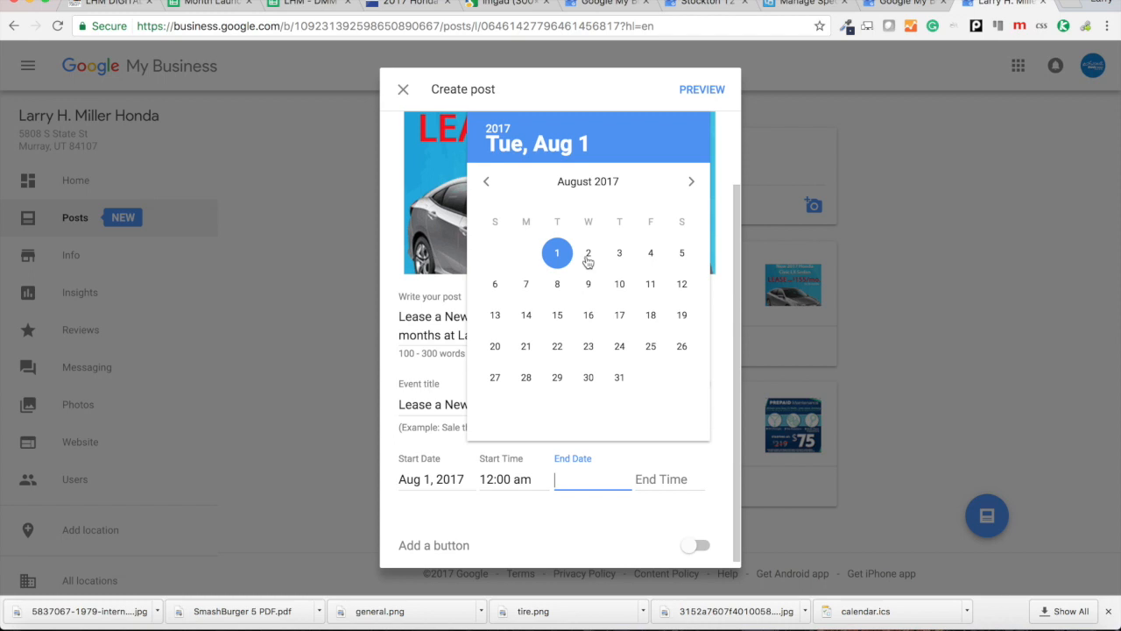
click(691, 184)
click(496, 289)
click(657, 478)
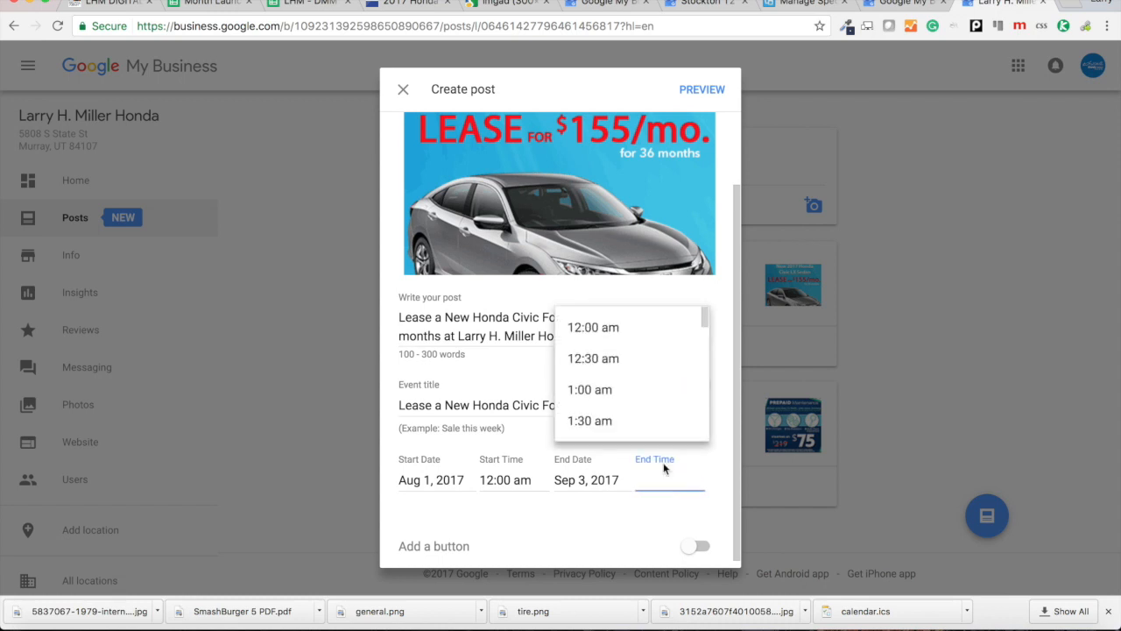
scroll(653, 360, down, 15)
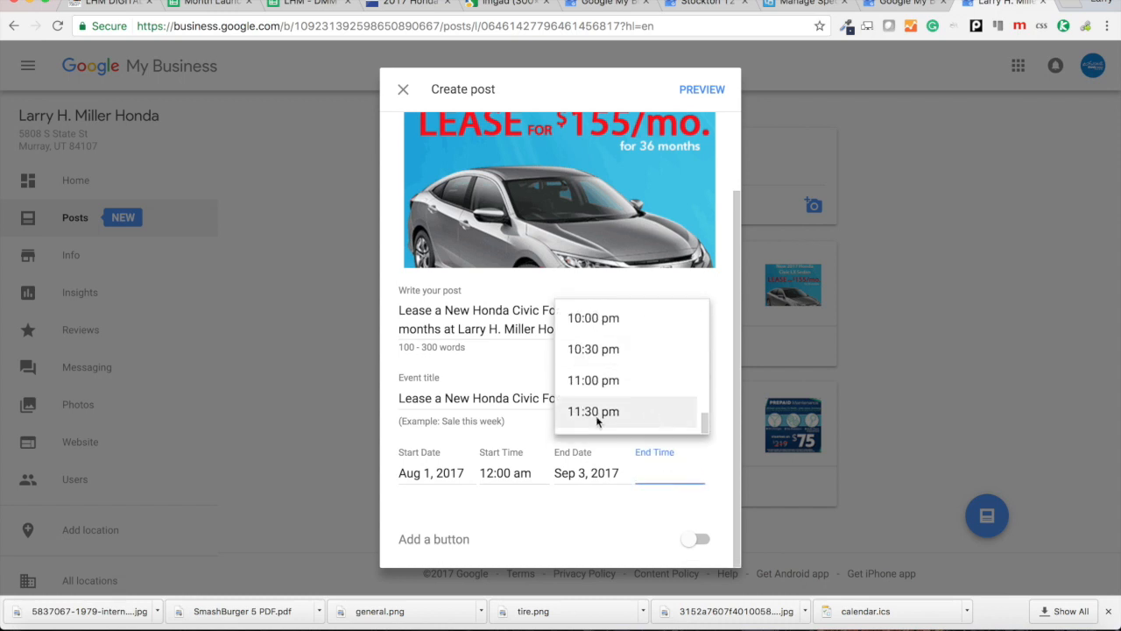
click(597, 411)
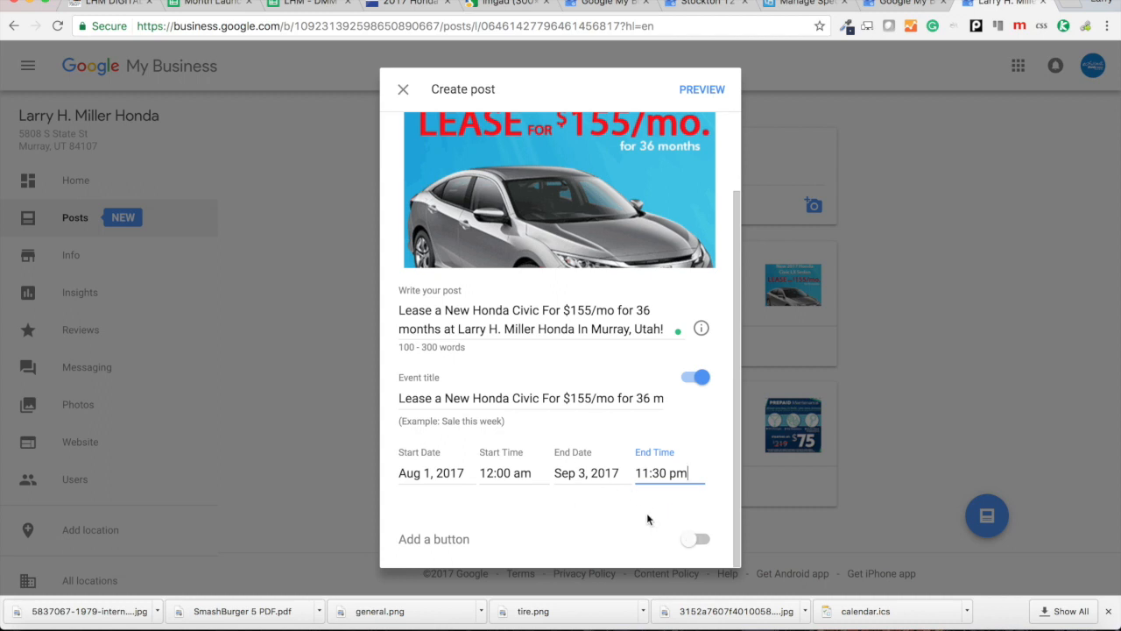
Add a call-to-action button of the type Get offer to the post
click(697, 539)
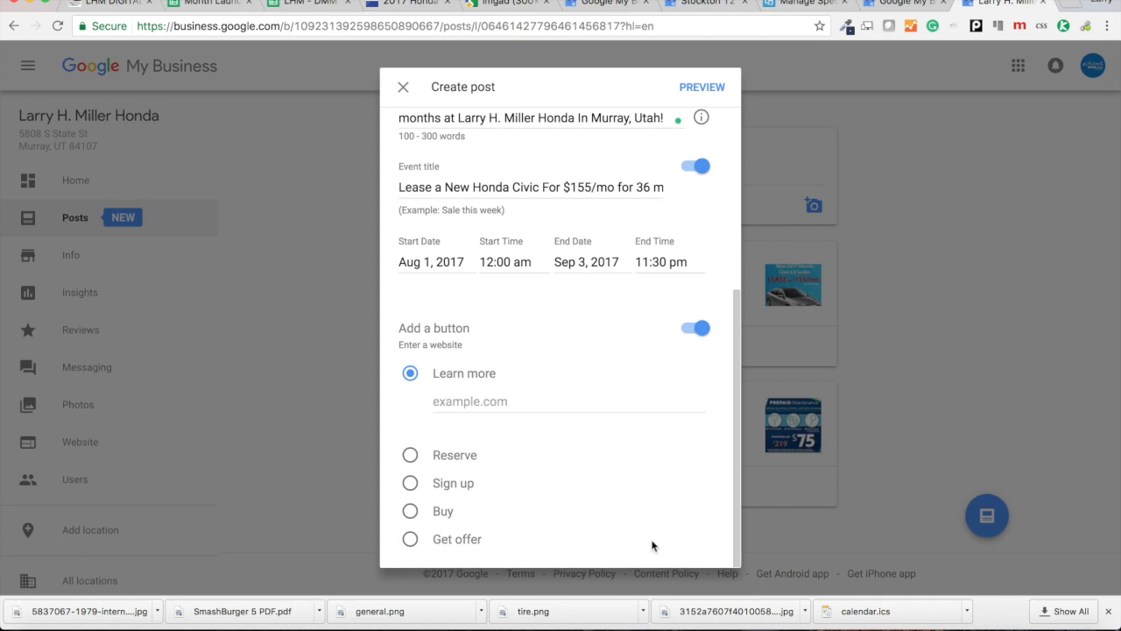
click(409, 540)
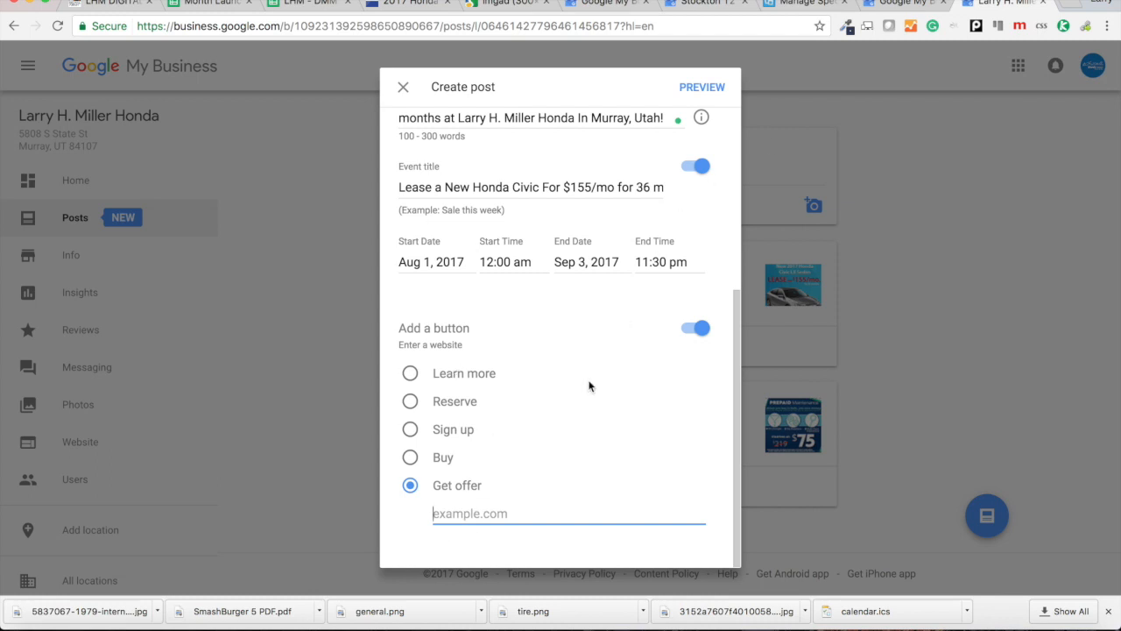
Open the dealership website lhmhonda.com in a new tab and go to its new Honda Civic inventory page
click(1071, 6)
text(lh)
key(Return)
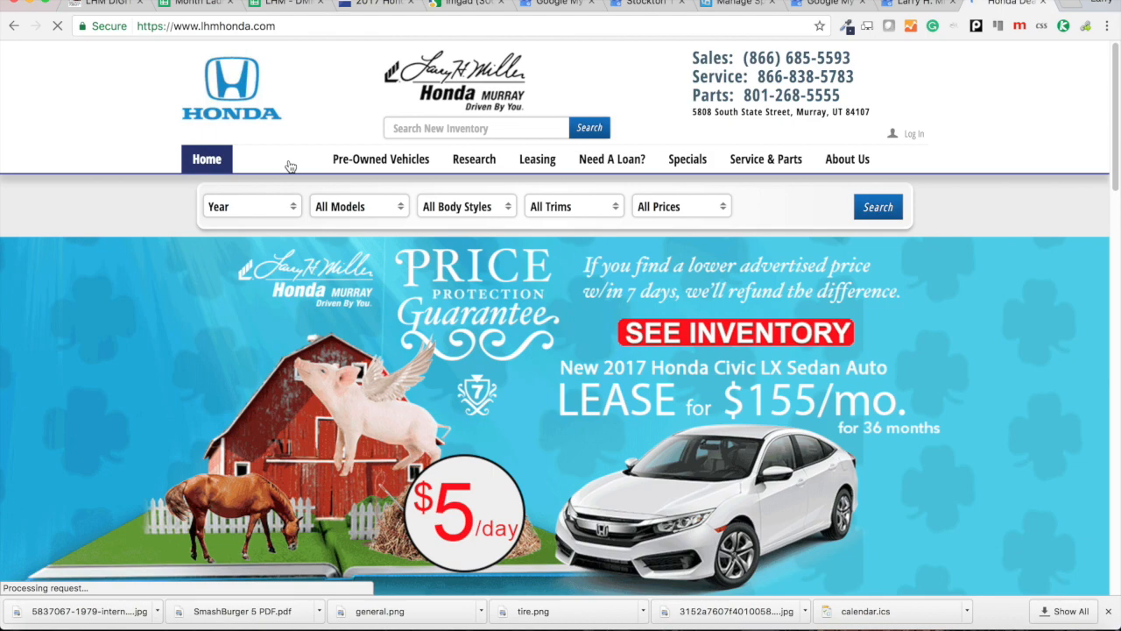
mouse_move(292, 166)
click(249, 257)
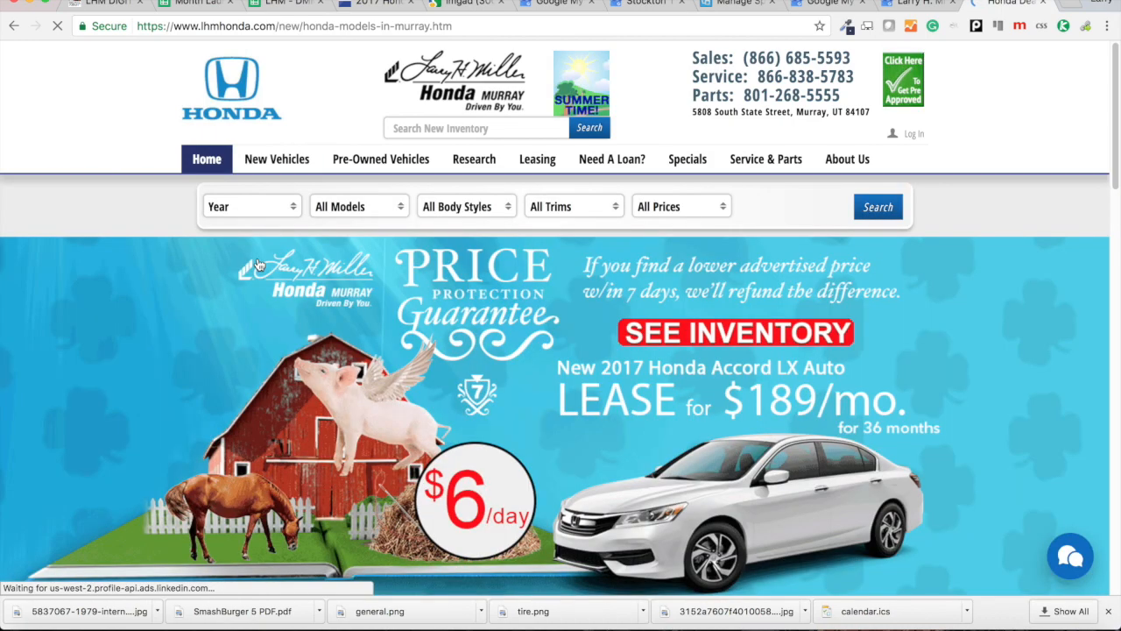
scroll(202, 437, down, 5)
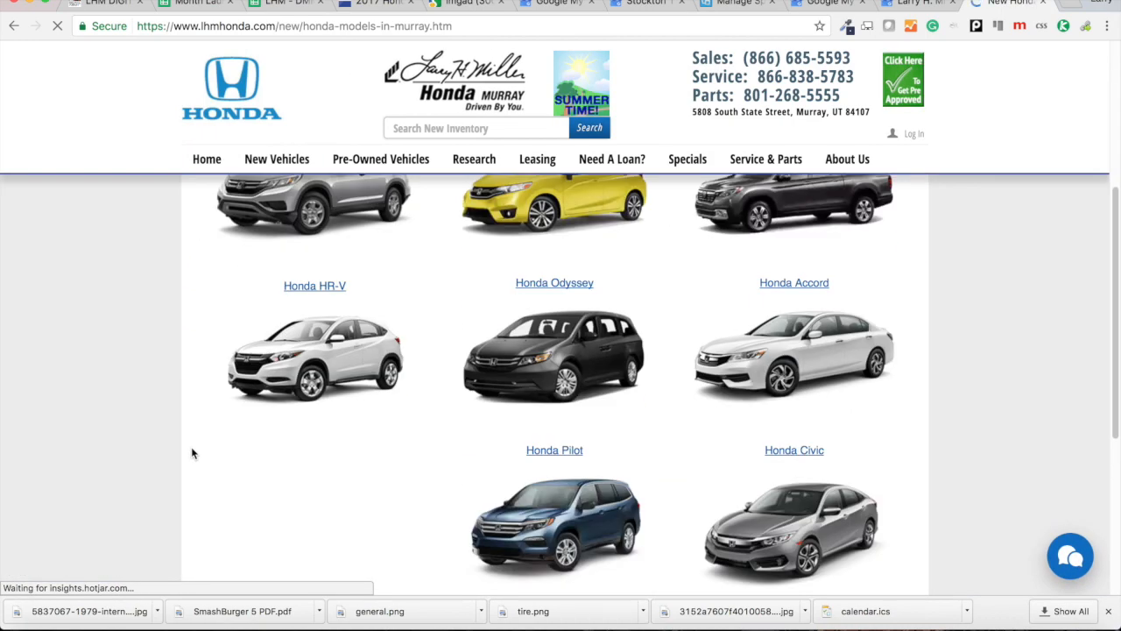
click(781, 501)
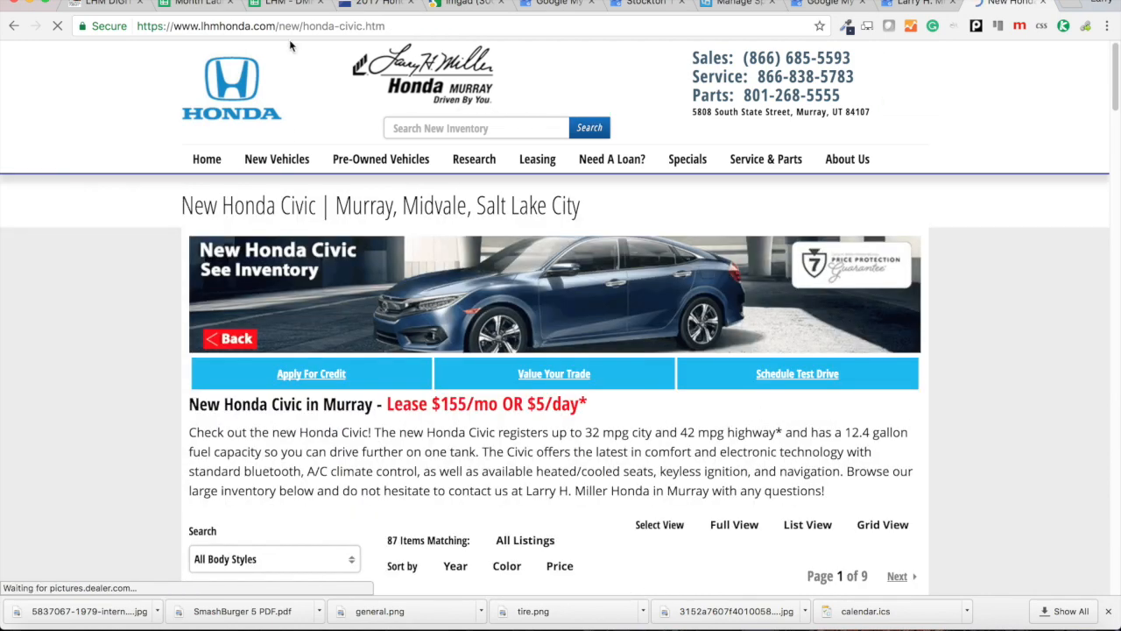
click(293, 26)
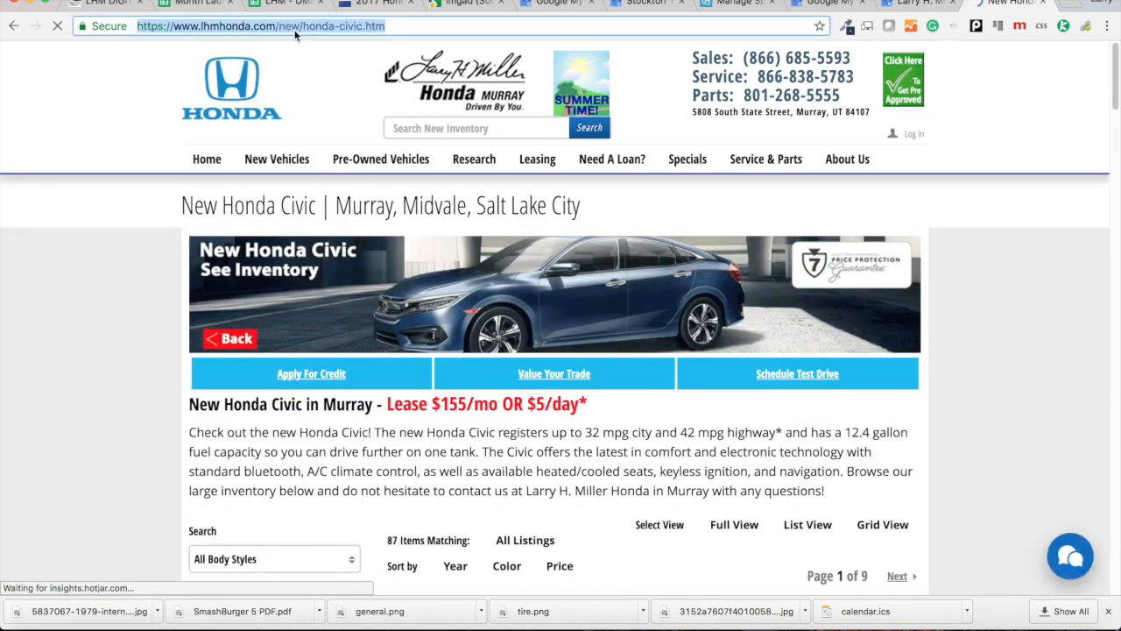
drag(387, 404, 473, 405)
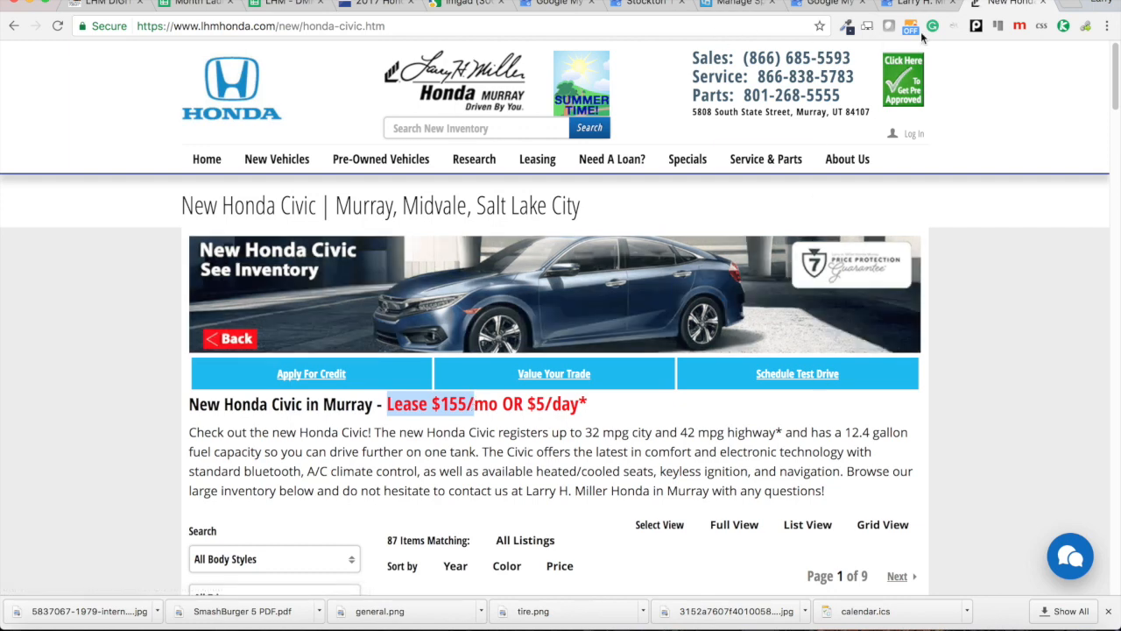
click(898, 4)
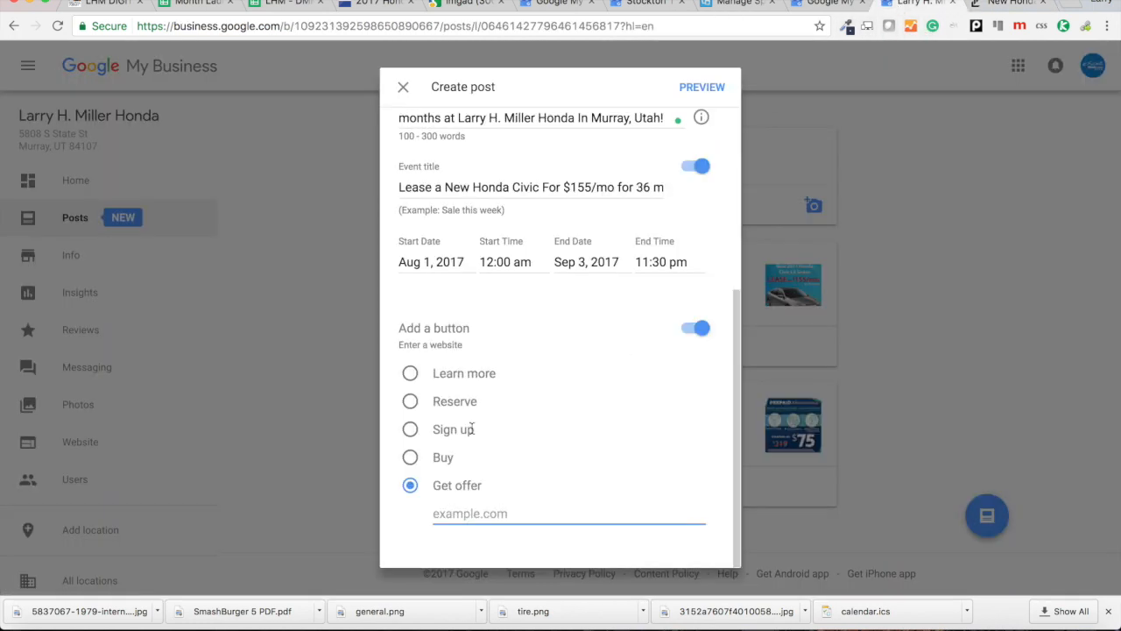
text(https://www.lhmhonda.com/new/honda-civic.html)
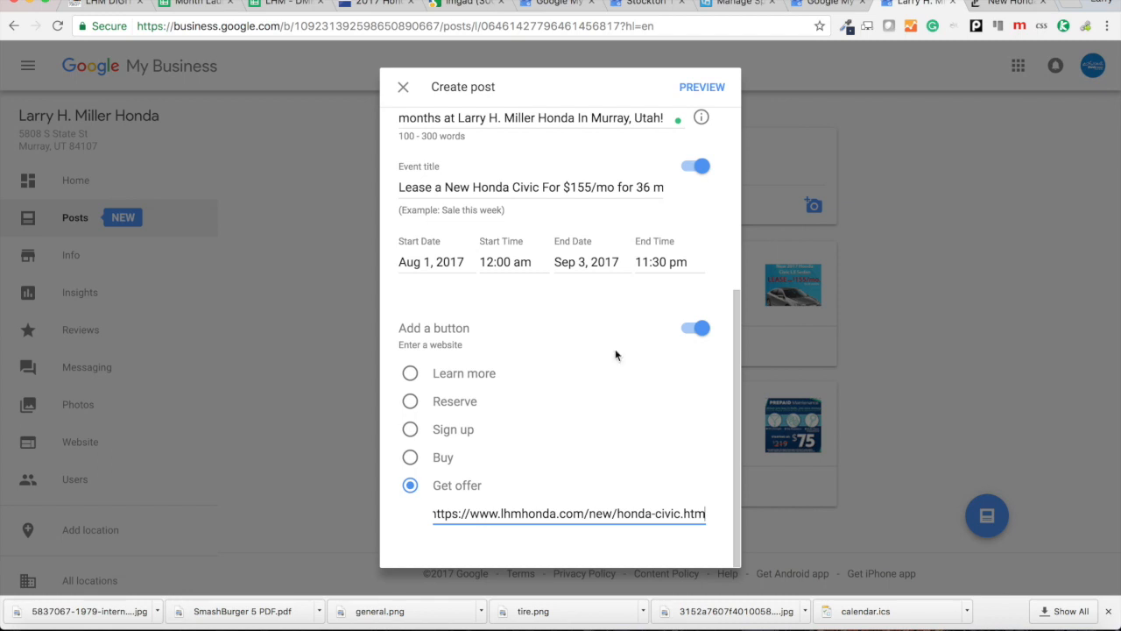
Preview the finished Honda Civic lease post and publish it to the location's posts
scroll(629, 273, up, 6)
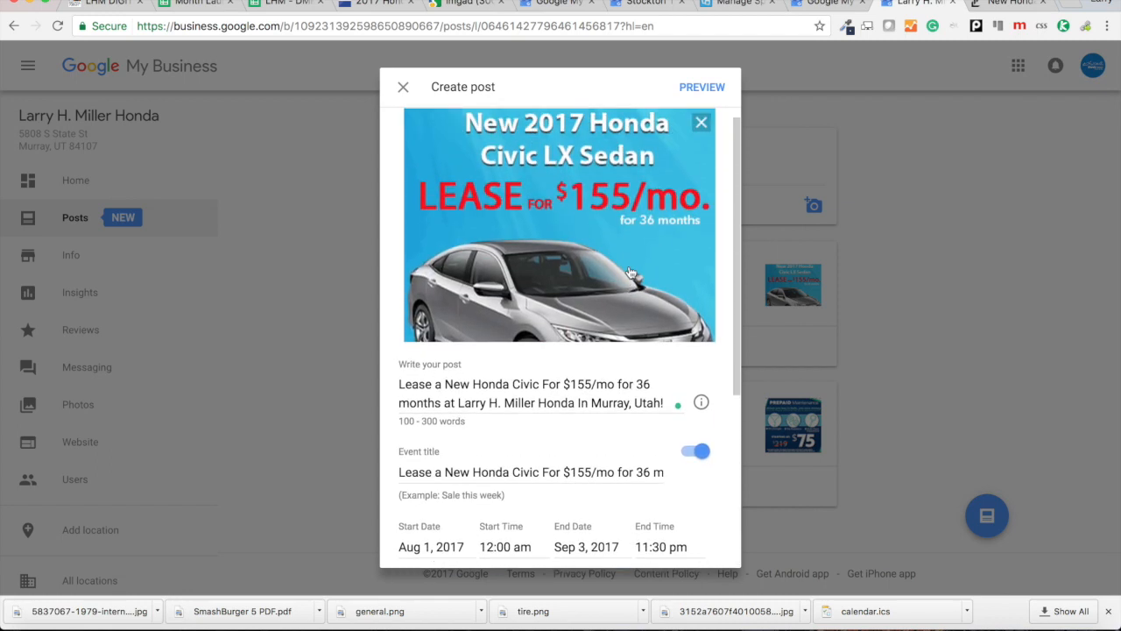
scroll(629, 272, up, 1)
click(701, 88)
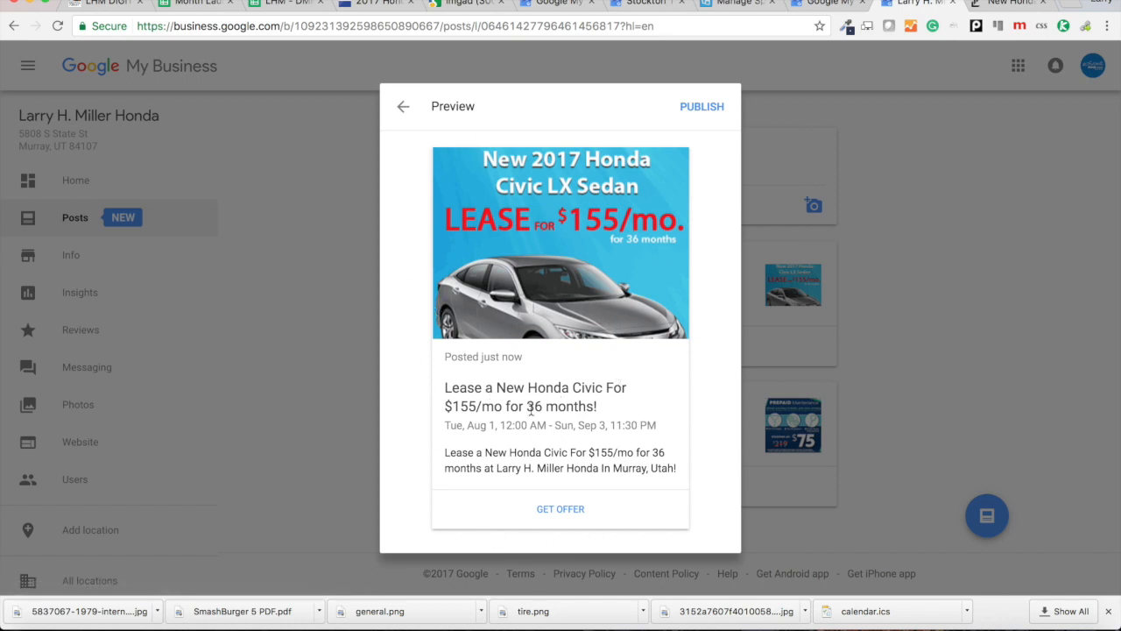
click(696, 106)
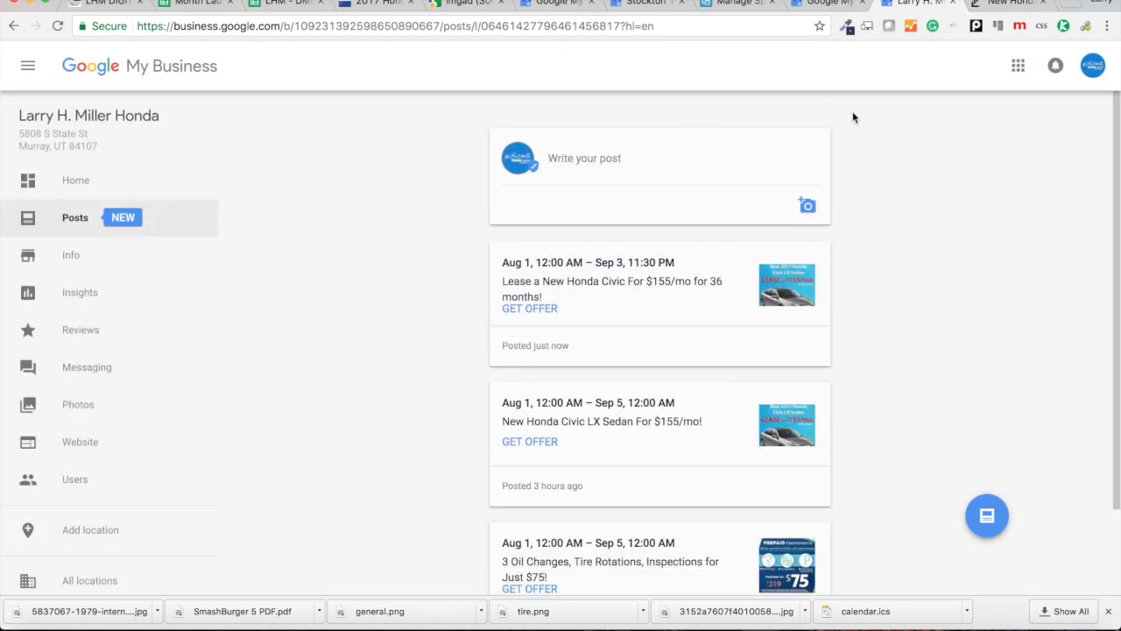
scroll(918, 350, down, 1)
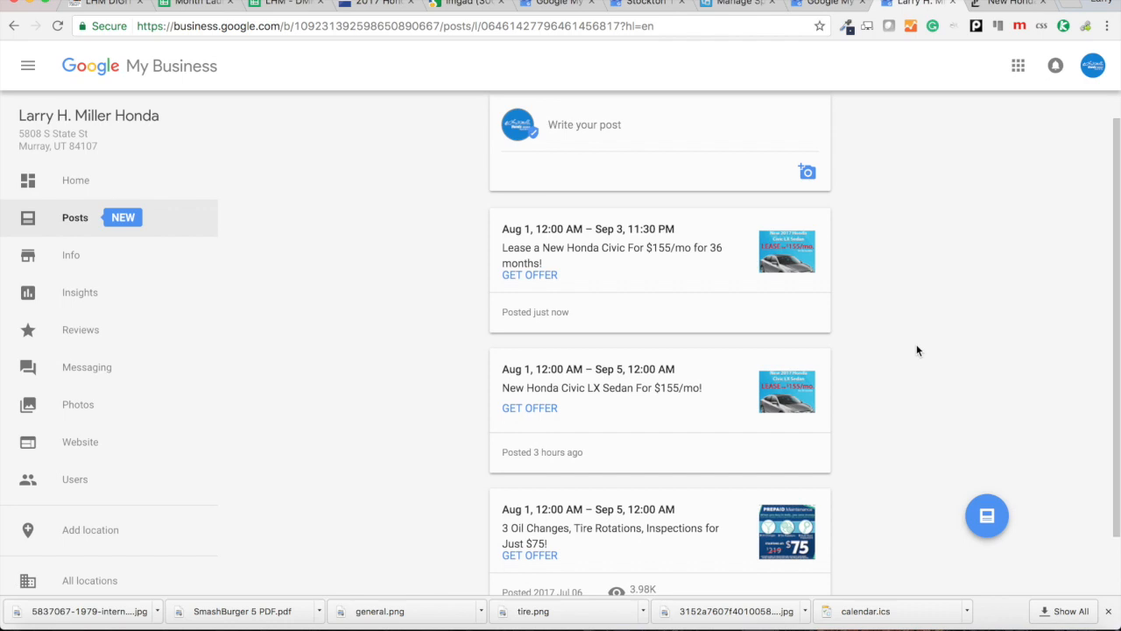
Open an incognito window and search Google for "larry h miller honda murray"
key(super+shift+n)
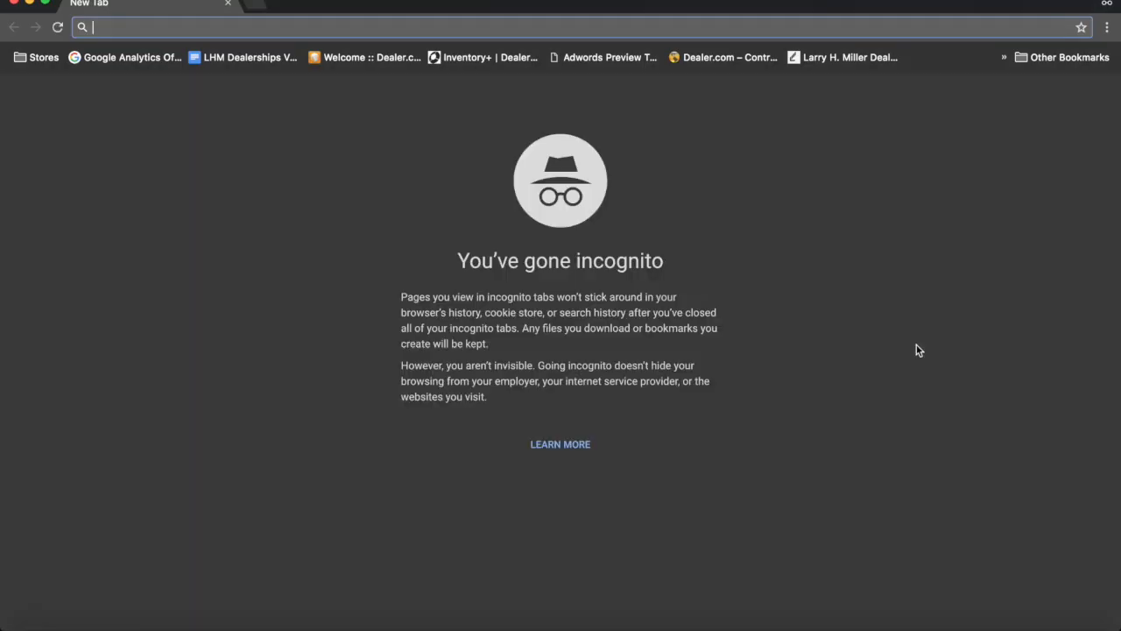
text(larr)
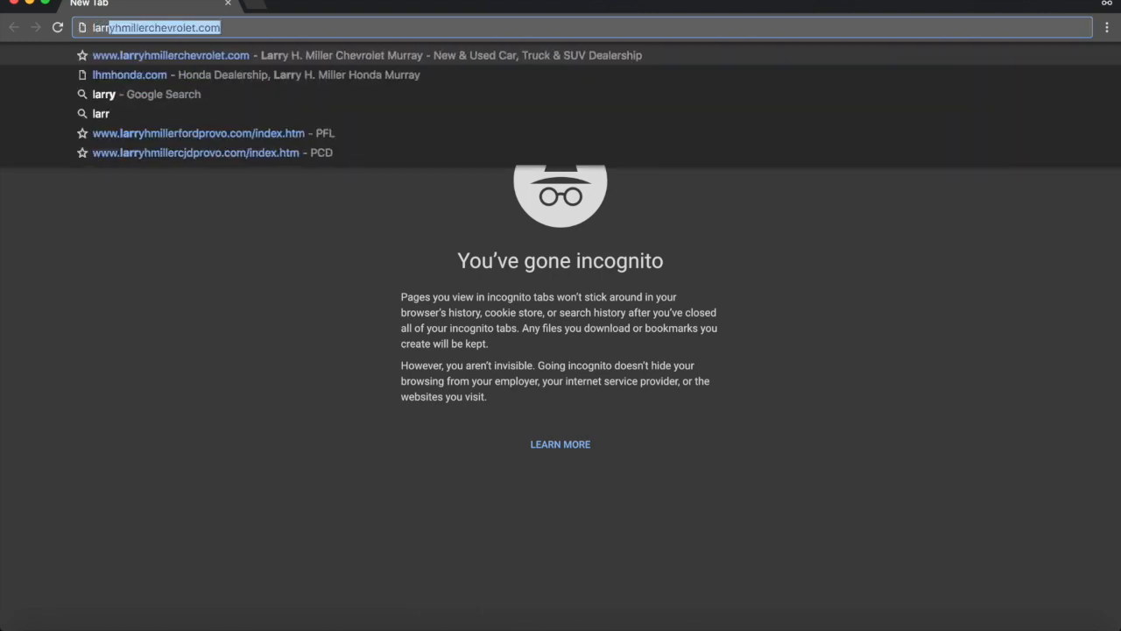
text(y h miller ho)
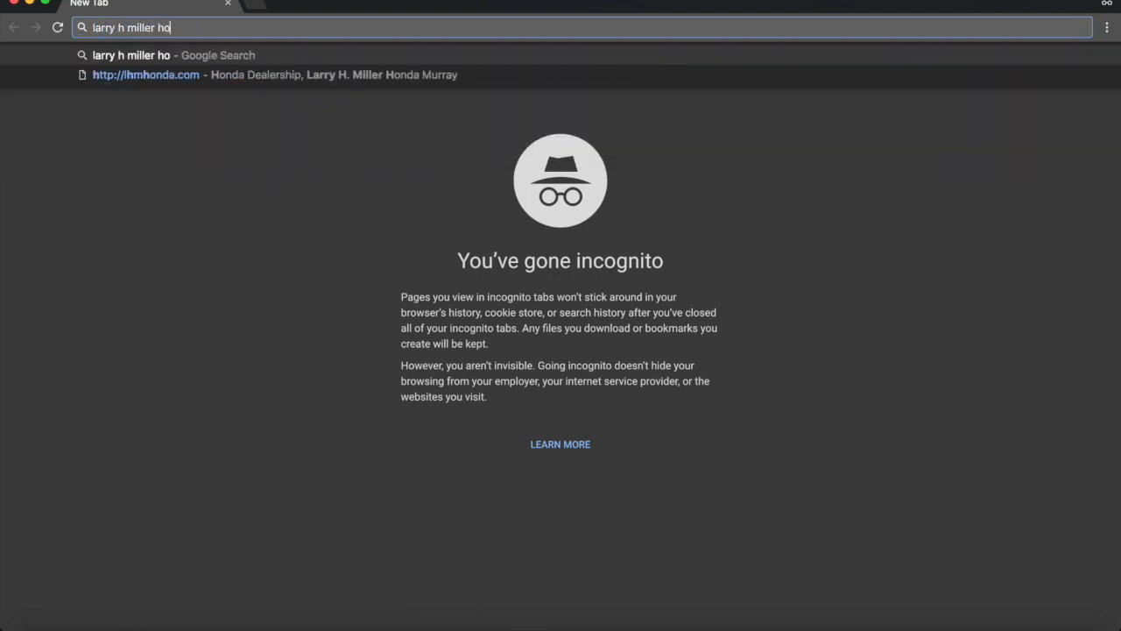
text(nda murray)
key(Return)
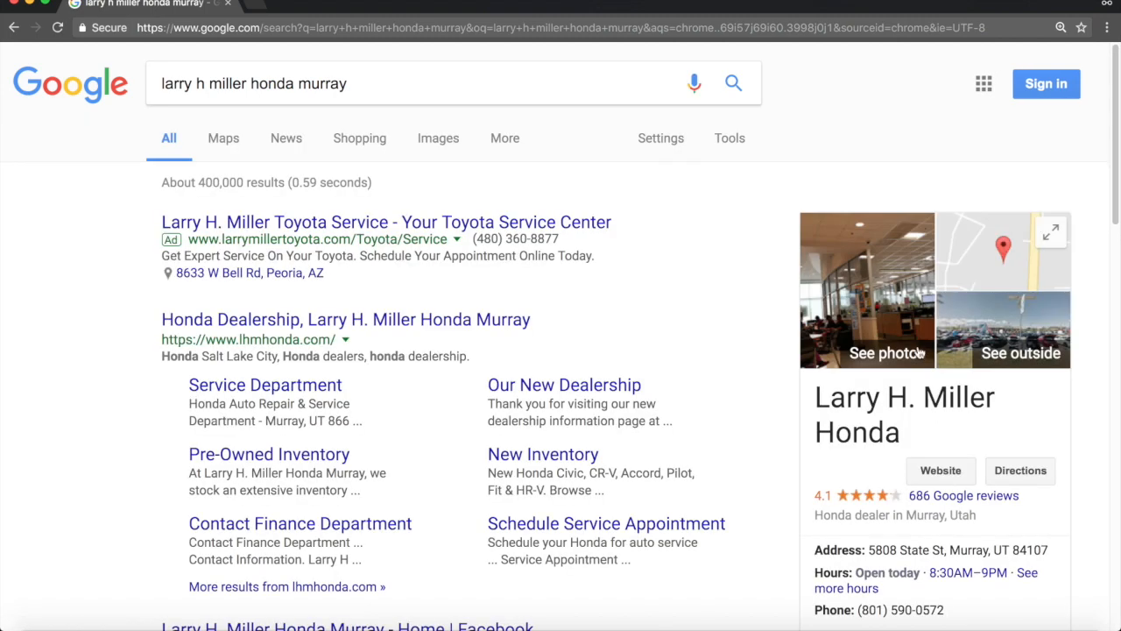
Examine the dealership's posts in the Google business listing, moving through the post carousel and back
scroll(788, 391, down, 5)
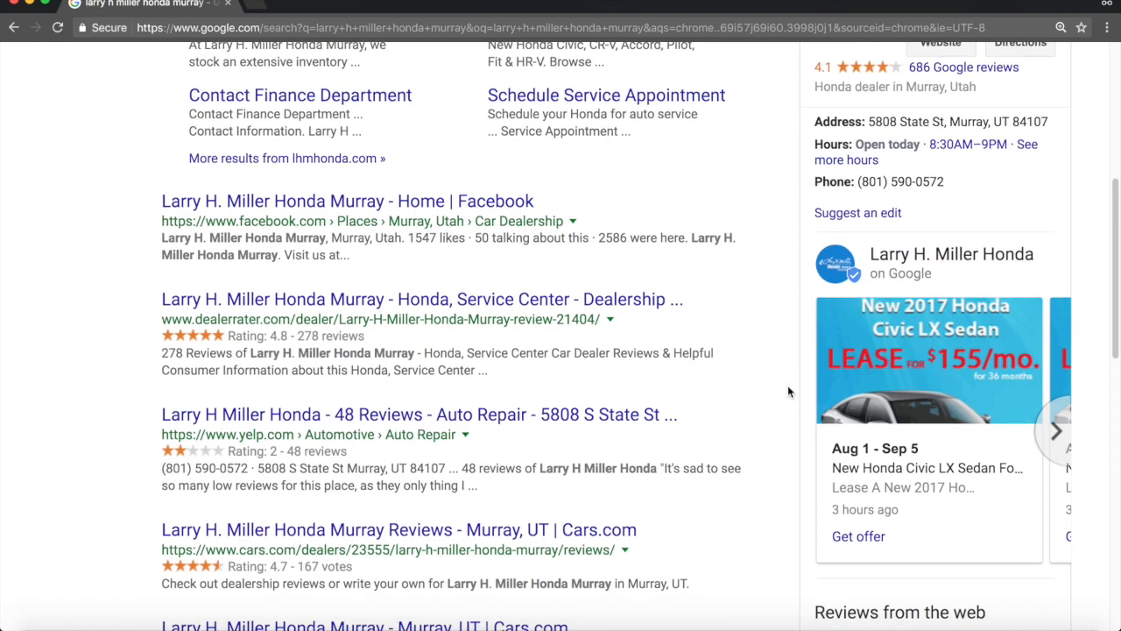
scroll(788, 392, up, 1)
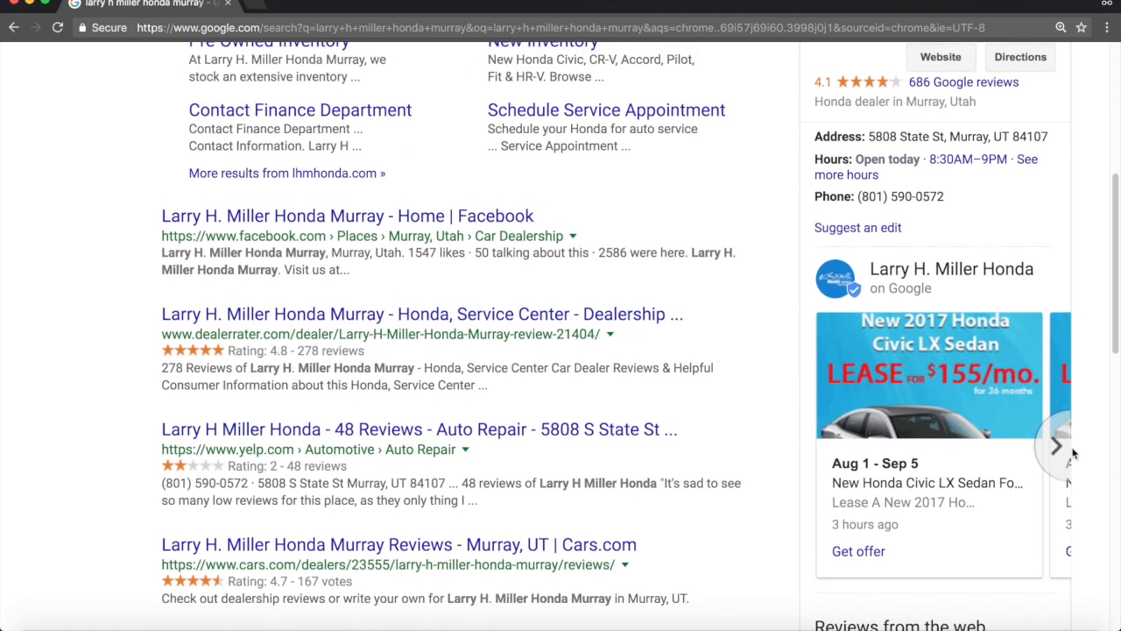
click(1056, 445)
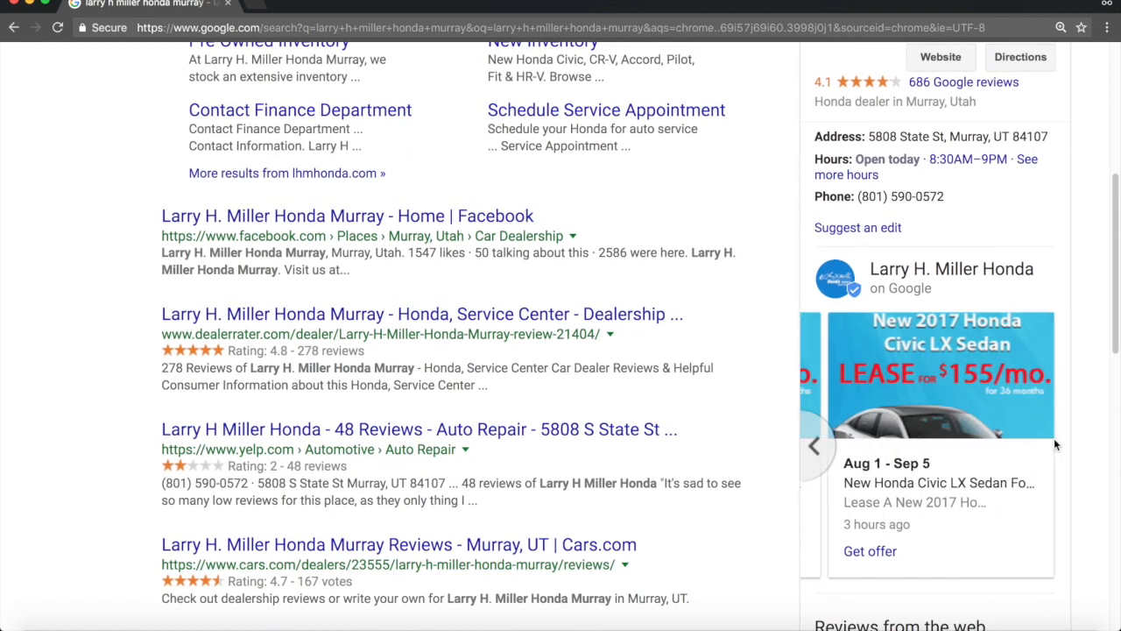
click(815, 446)
scroll(825, 451, down, 3)
scroll(827, 451, up, 3)
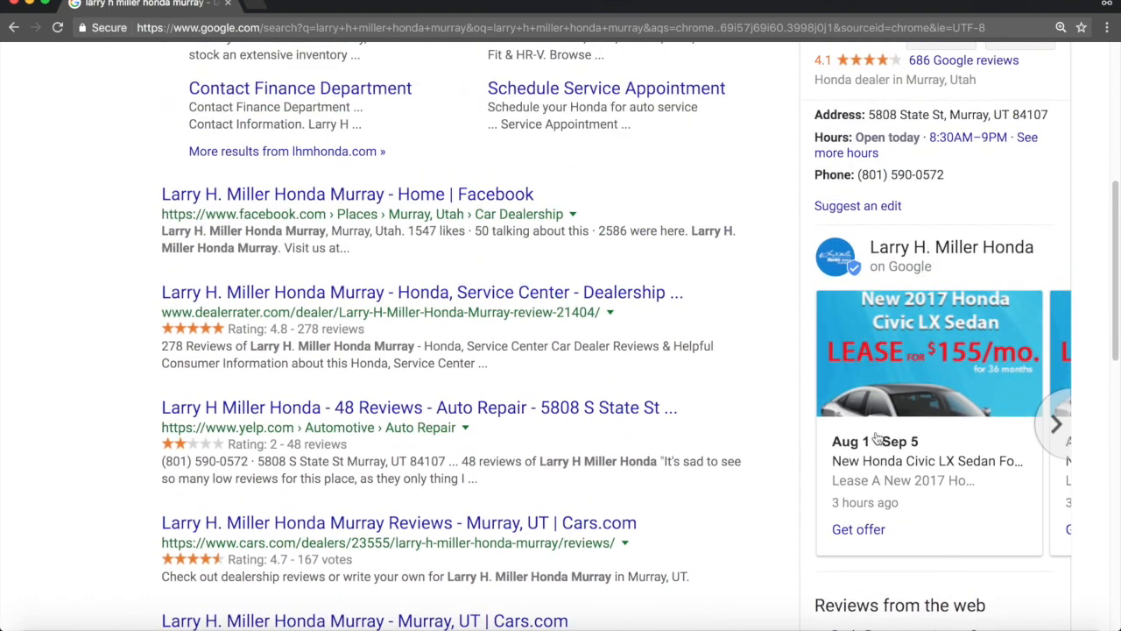
click(1066, 436)
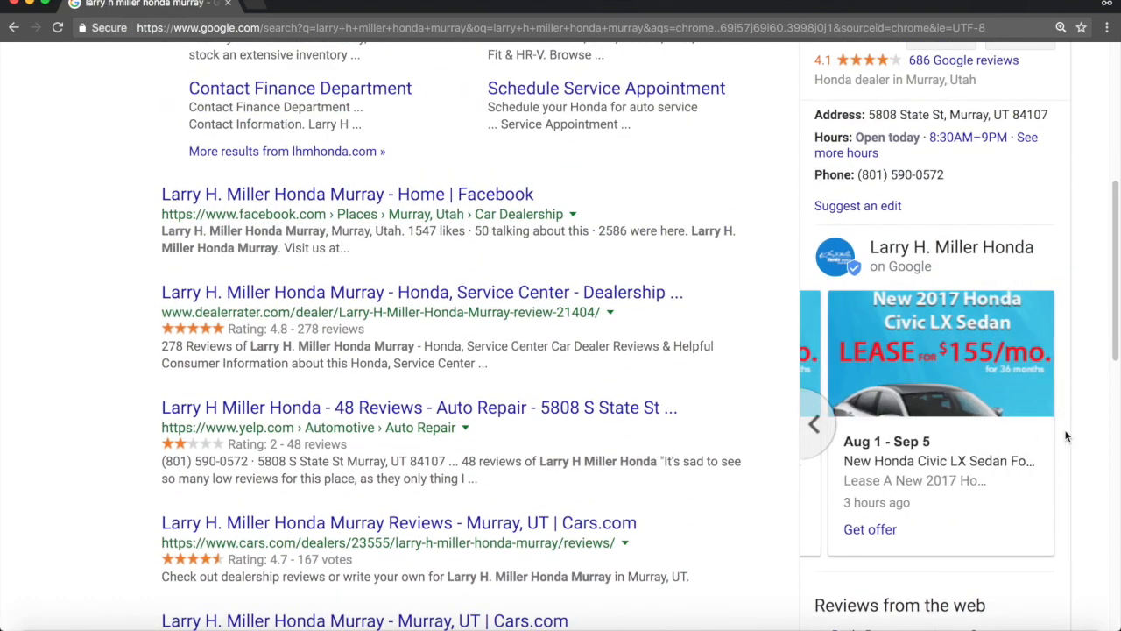
click(830, 438)
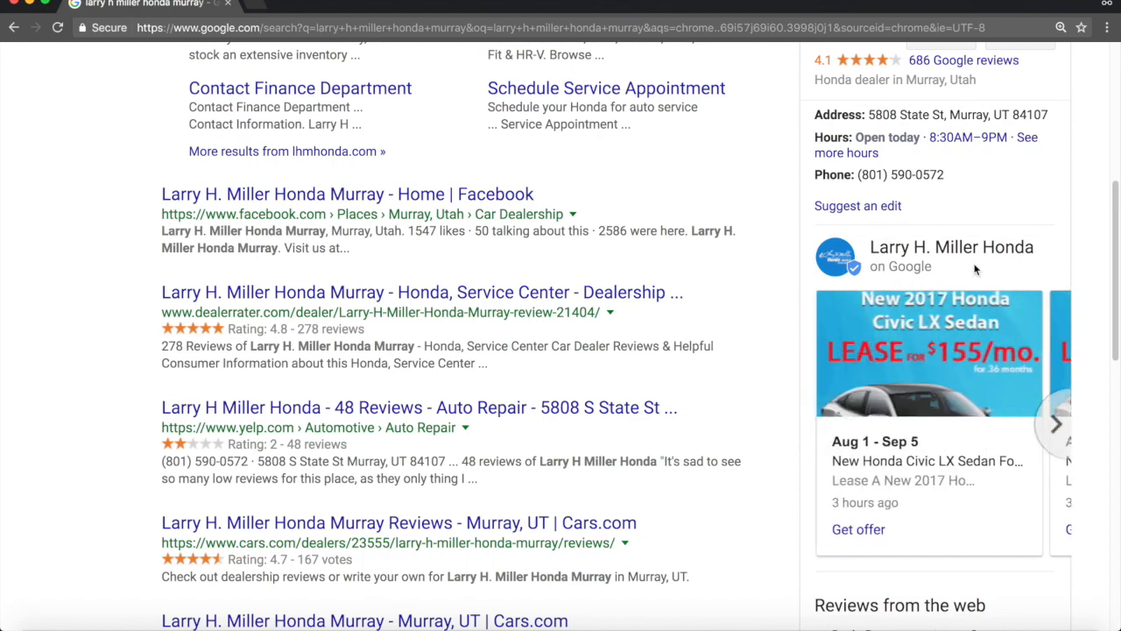
Look through the rest of the business listing, including web reviews, popular times, Google reviews and related dealers, and return to the posts
scroll(959, 258, up, 2)
scroll(938, 315, down, 4)
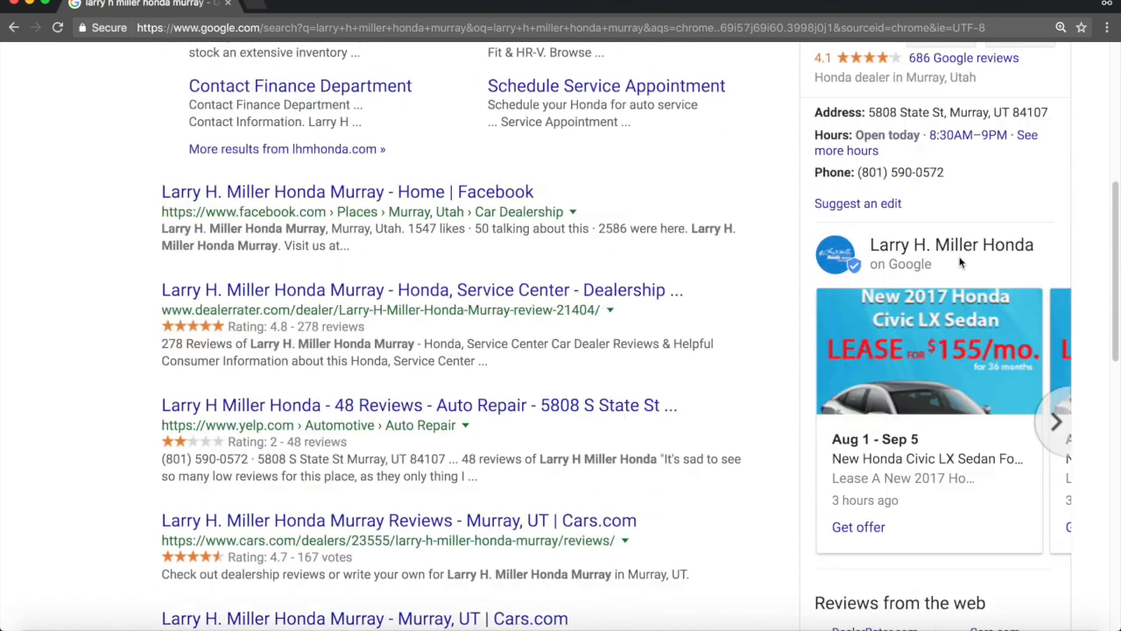
scroll(911, 363, down, 7)
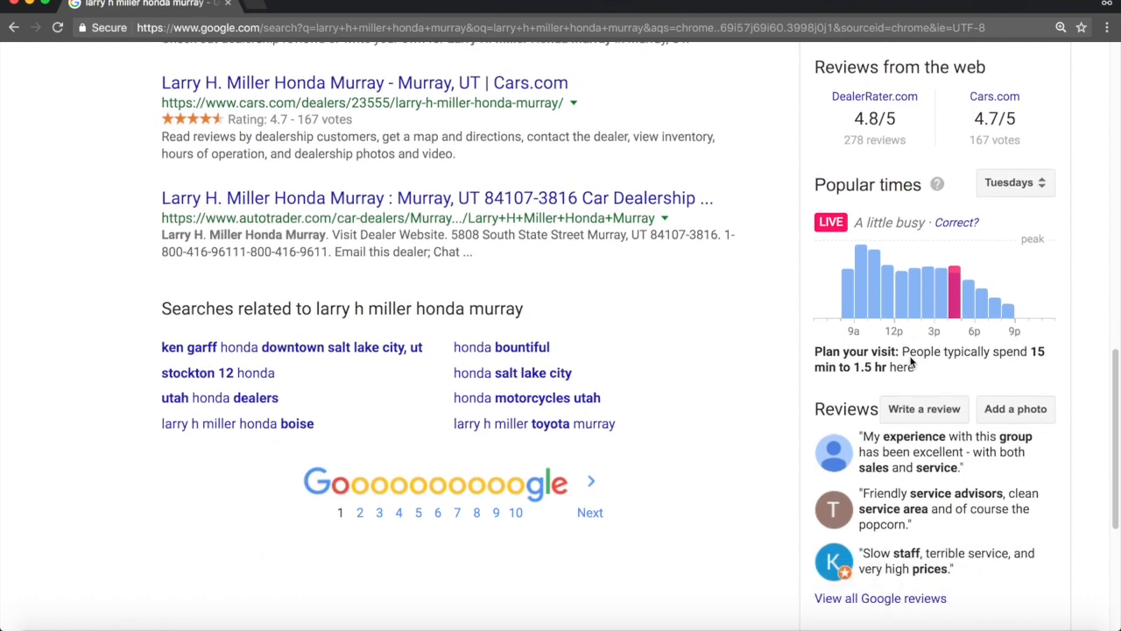
scroll(876, 368, down, 2)
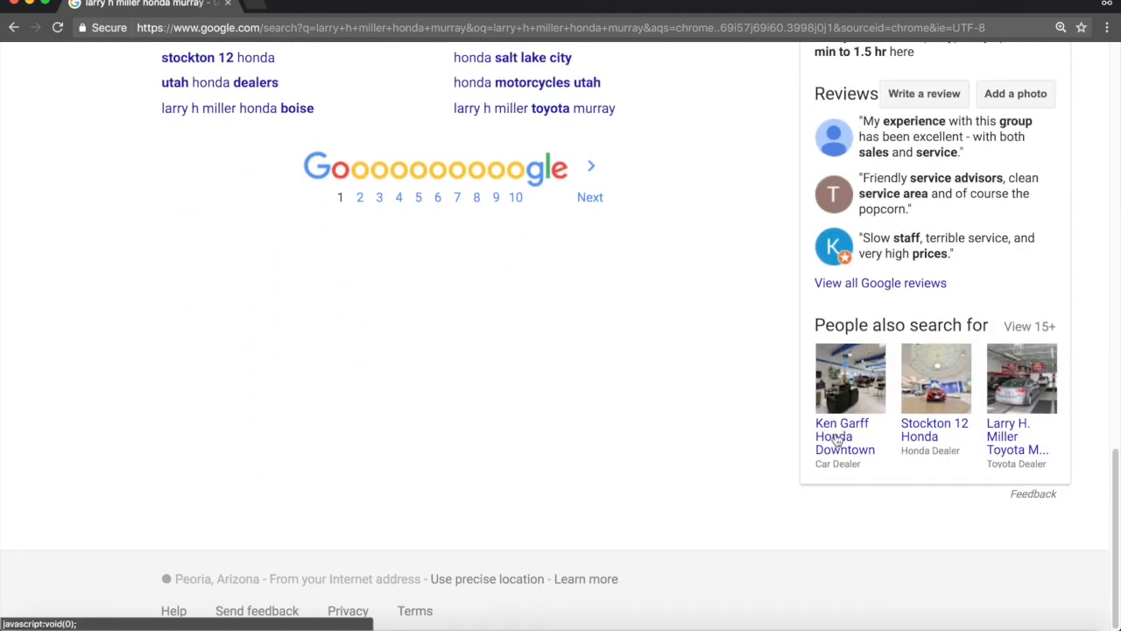
scroll(880, 361, up, 9)
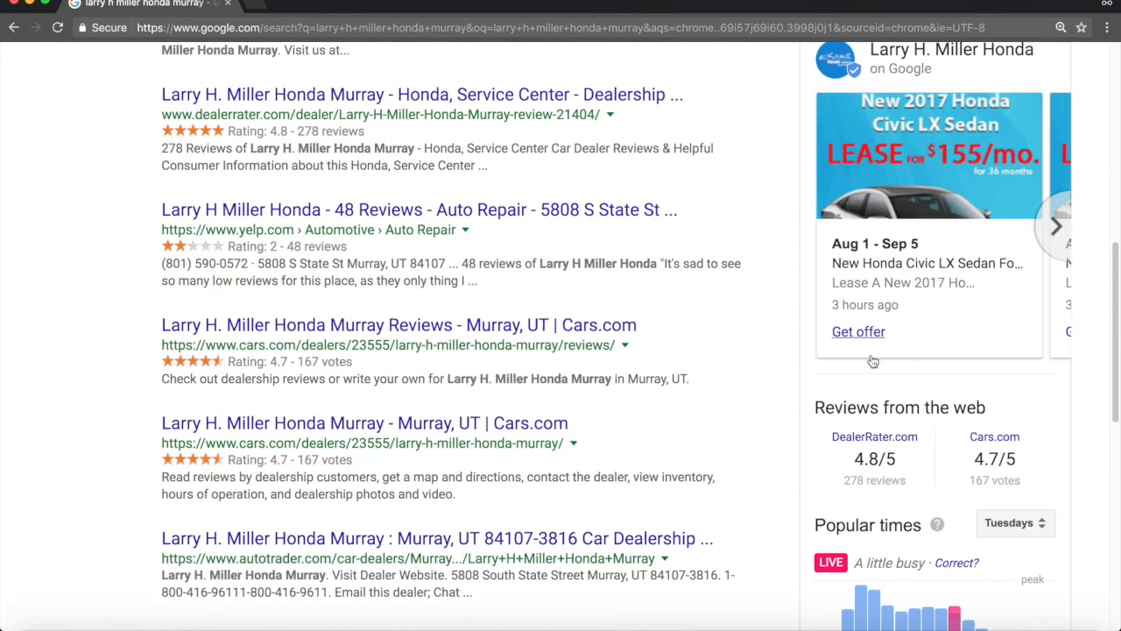
Examine where the posts sit in the dealership's Google business listing, below the photos, address, hours and phone details
scroll(885, 307, up, 3)
scroll(885, 307, up, 5)
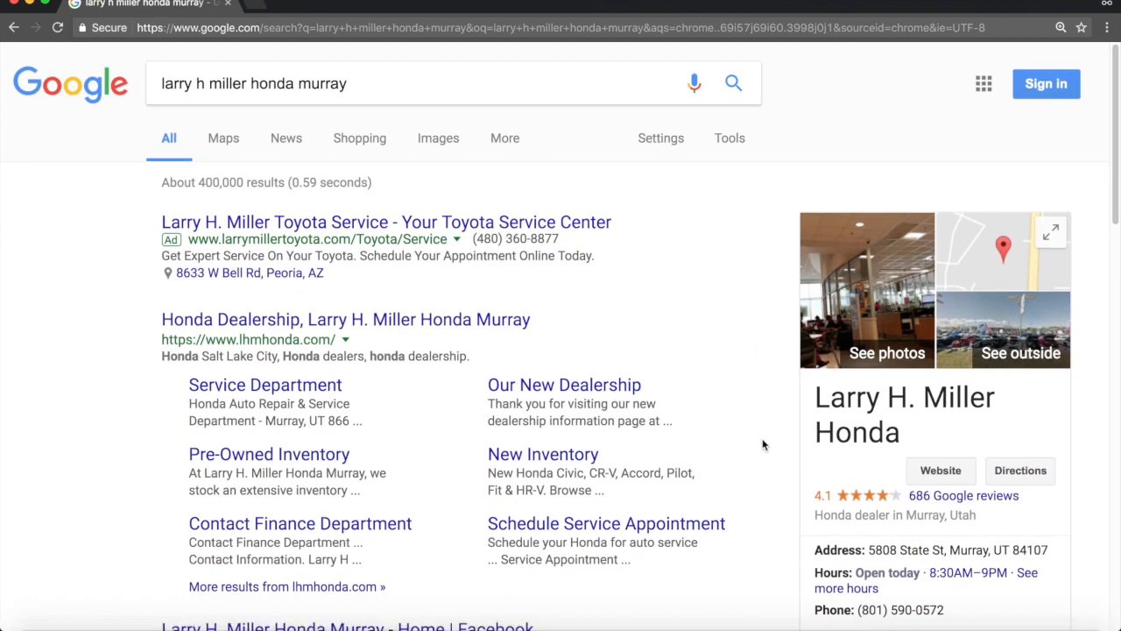
scroll(809, 471, down, 3)
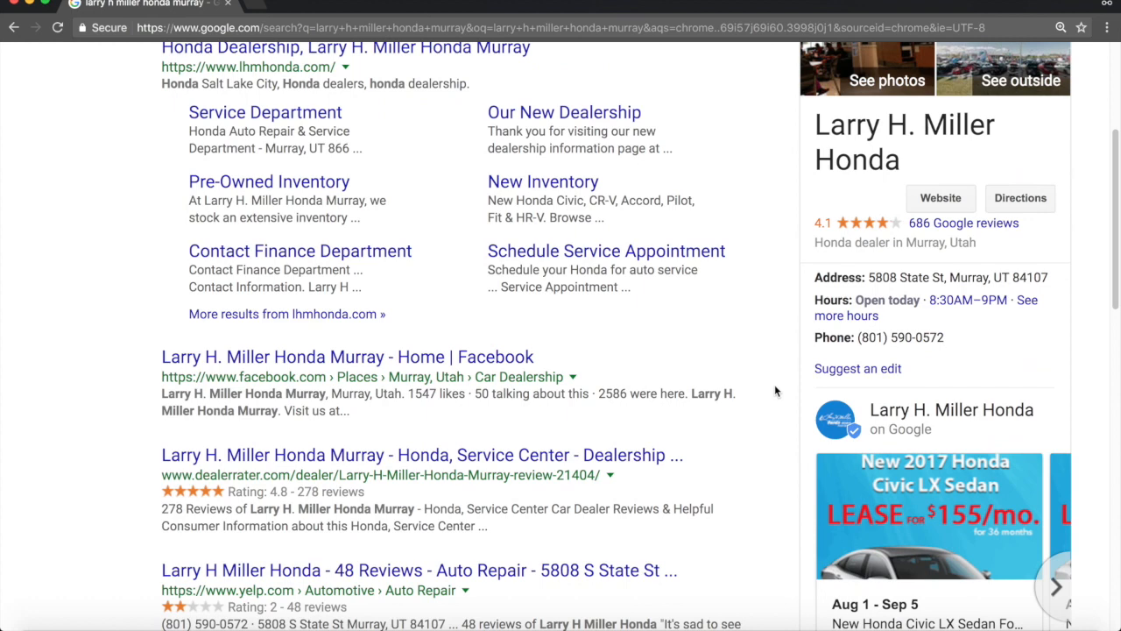
scroll(775, 390, down, 2)
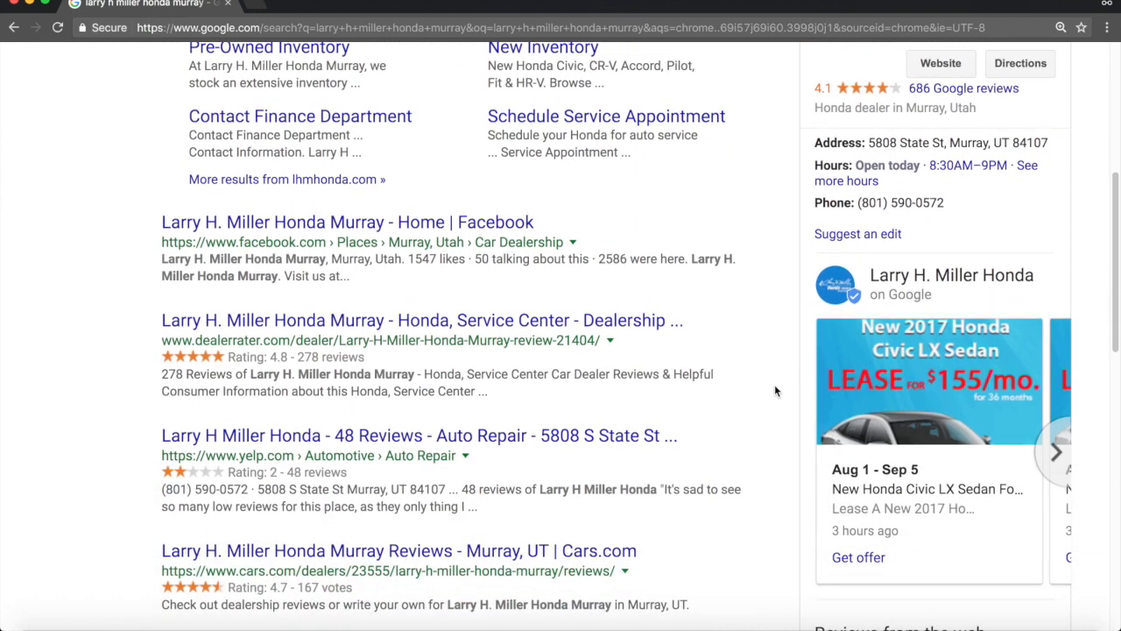
scroll(774, 391, up, 5)
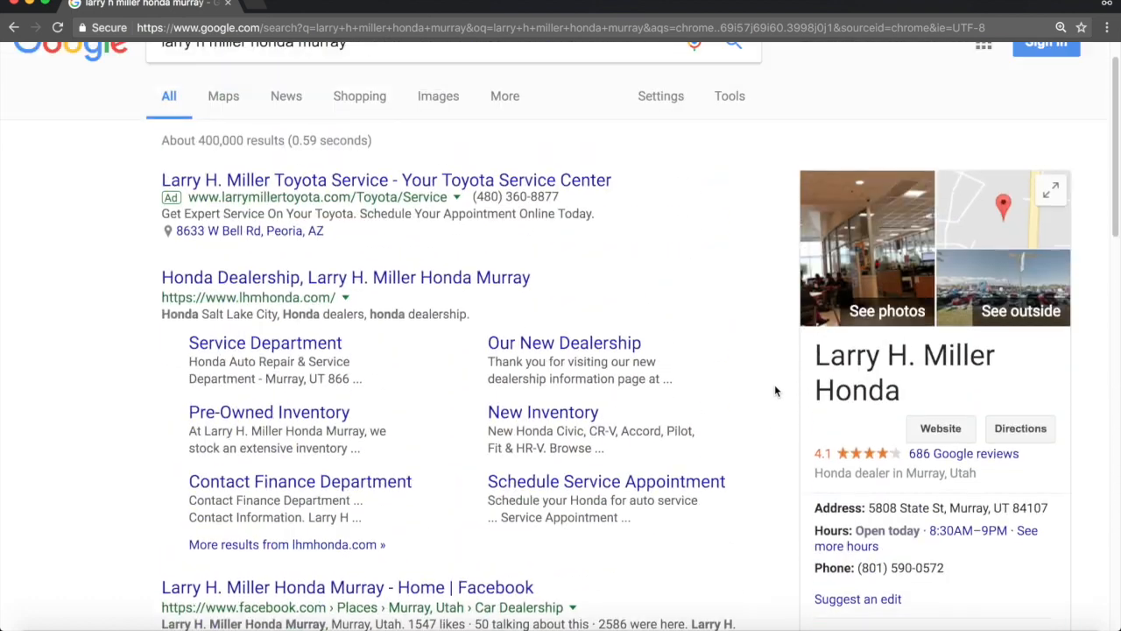
scroll(774, 391, down, 5)
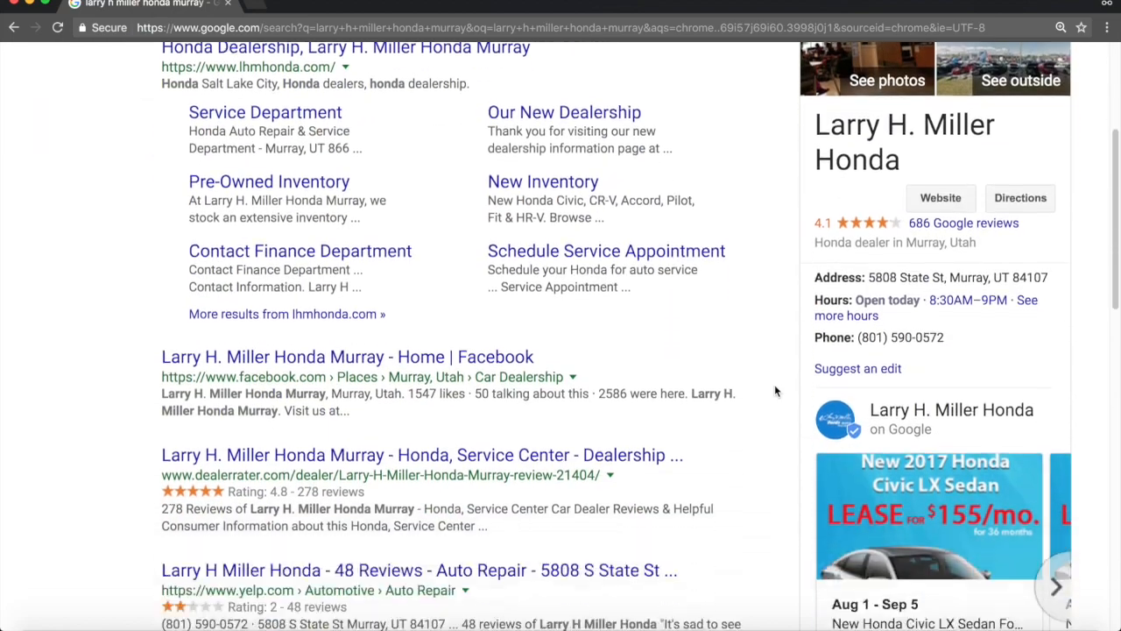
Return to the Google My Business window and review the location's published posts, from the new Civic lease event to the oil change offer
scroll(775, 390, up, 5)
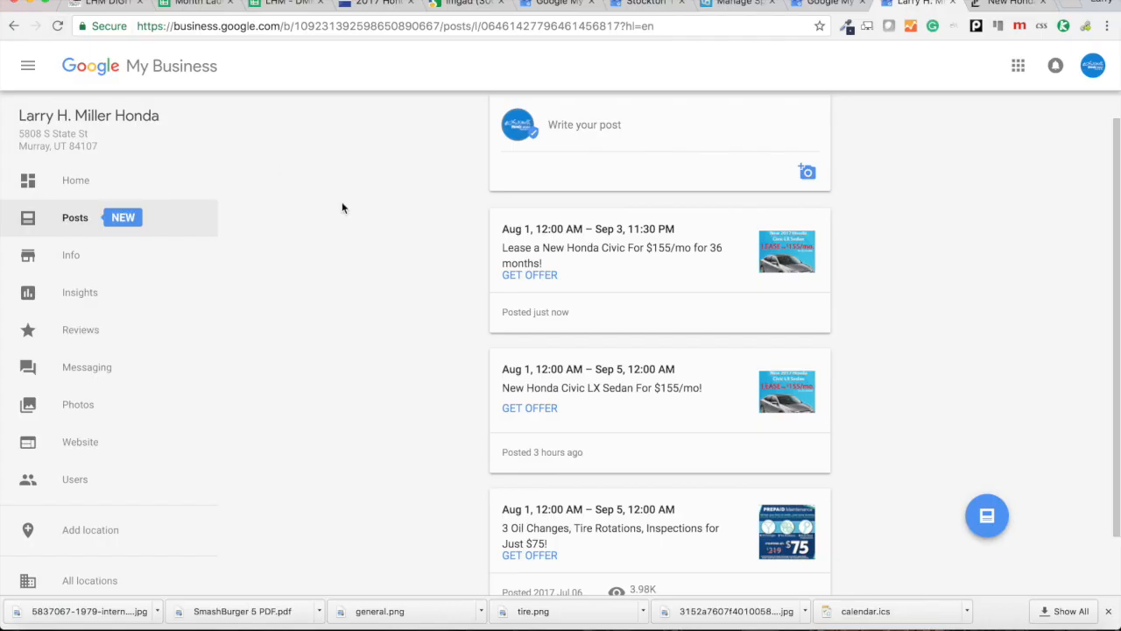
scroll(915, 373, up, 1)
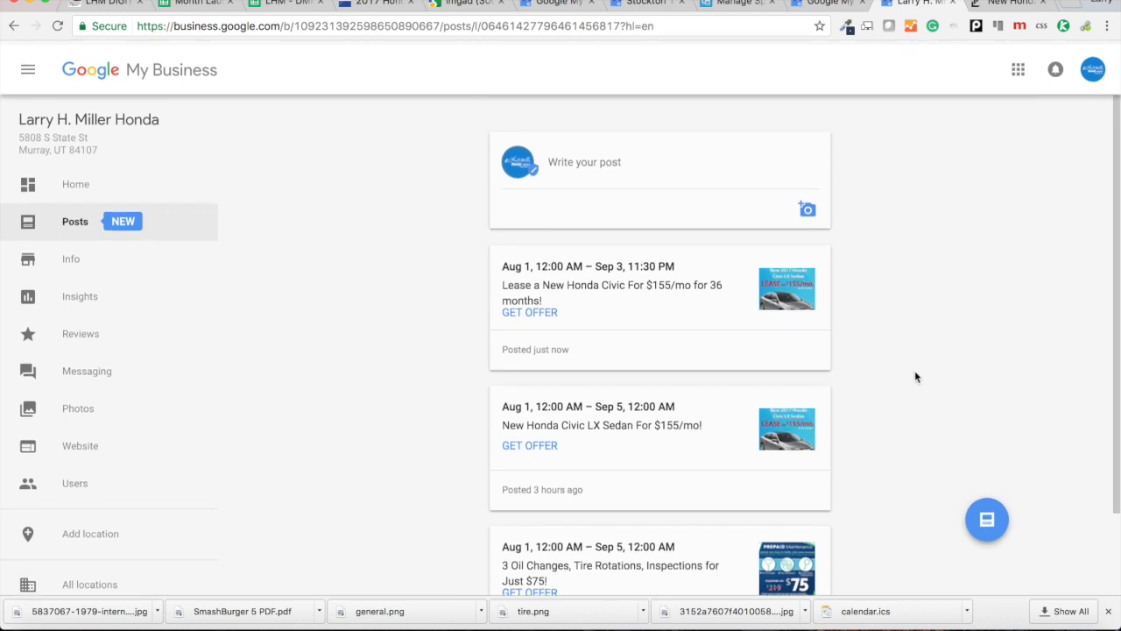
scroll(915, 377, down, 3)
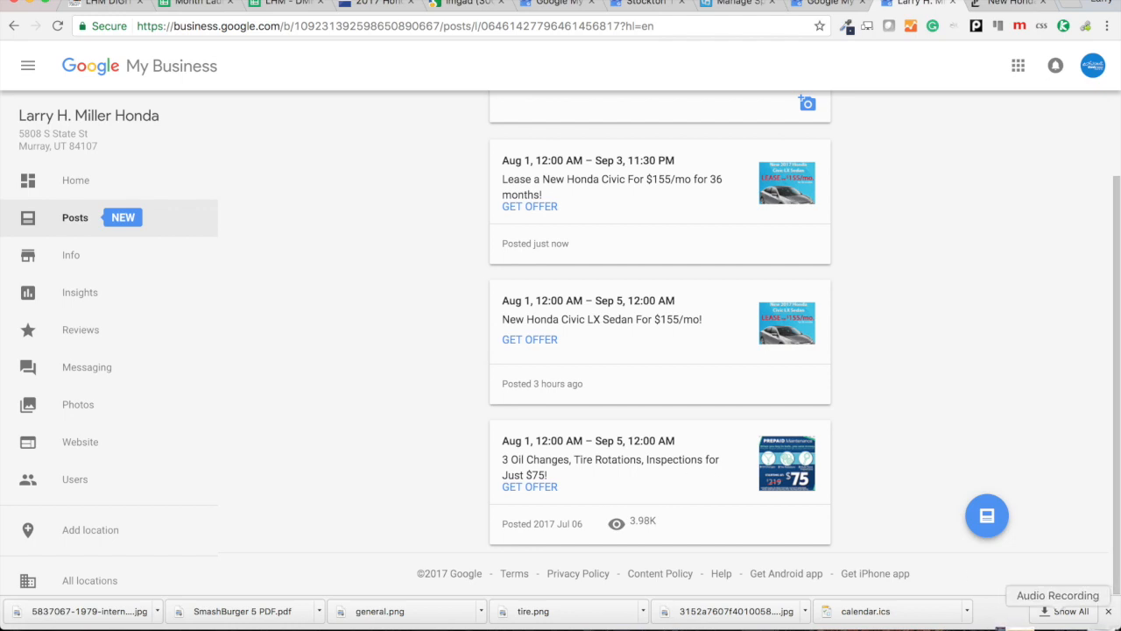
click(1017, 612)
click(163, 216)
click(165, 216)
click(141, 2)
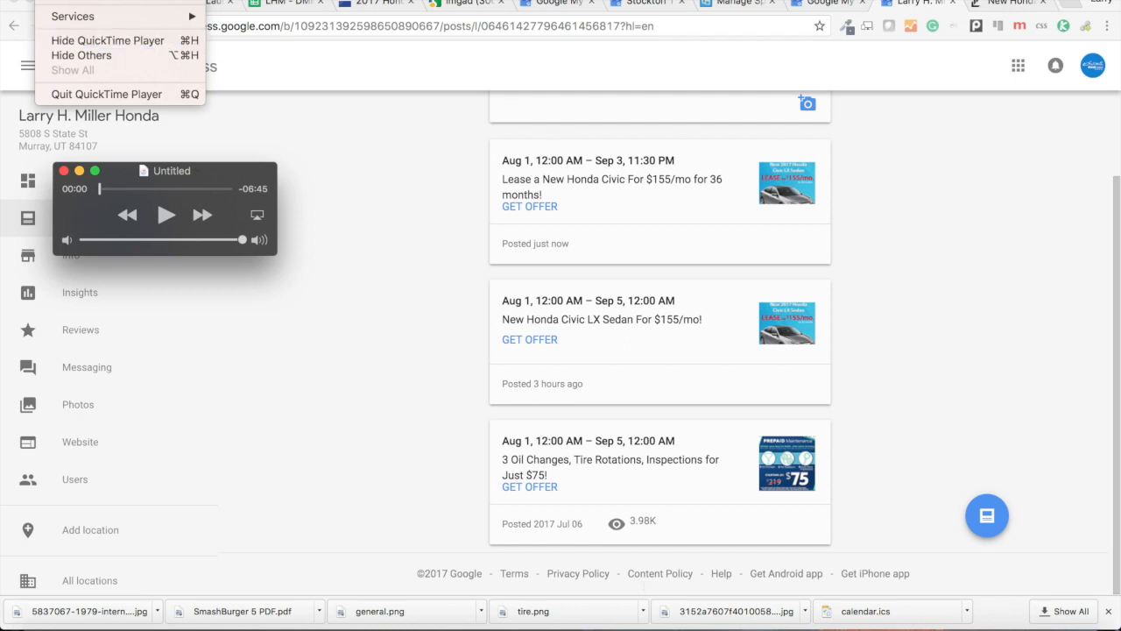
right_click(725, 627)
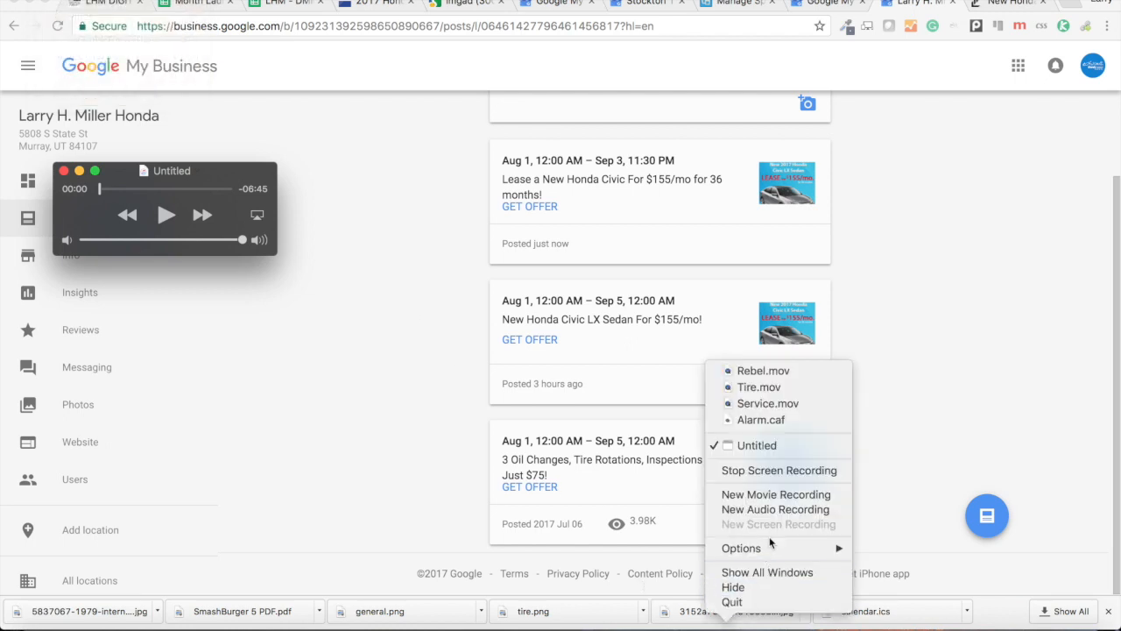